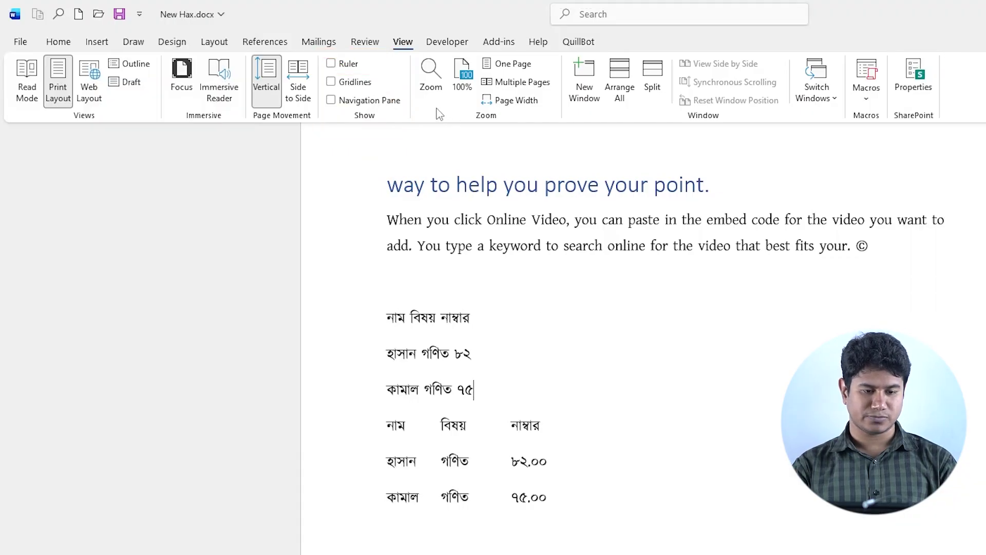
- Turn on the ruler for the document
left_click(332, 63)
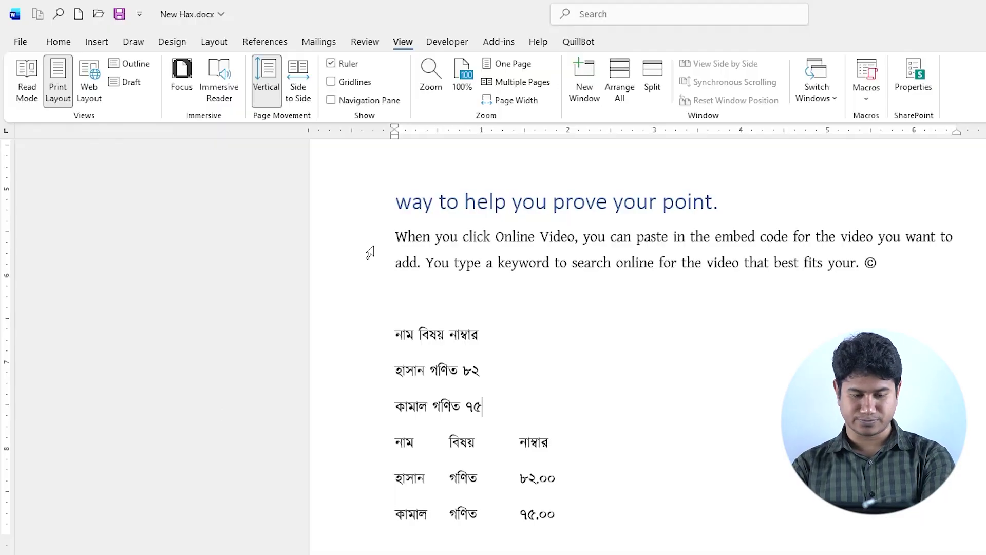
- Frame the horizontal ruler and the vertical ruler with temporary screen-capture selections, discarding each capture
key("Print")
left_click_drag(276, 112, 985, 164)
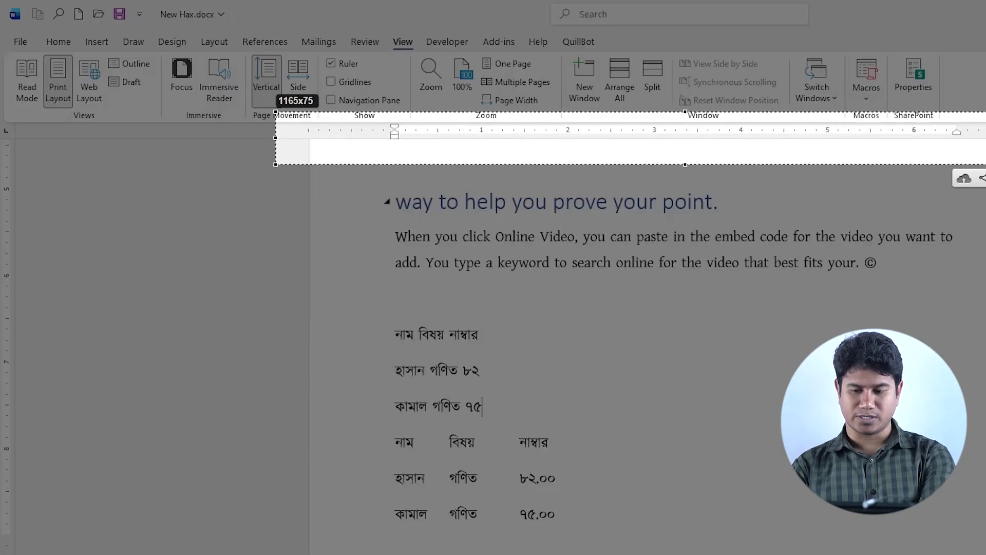
mouse_move(306, 125)
left_mouse_down()
mouse_move(380, 138)
mouse_move(865, 161)
mouse_move(985, 148)
left_mouse_up()
key("Escape")
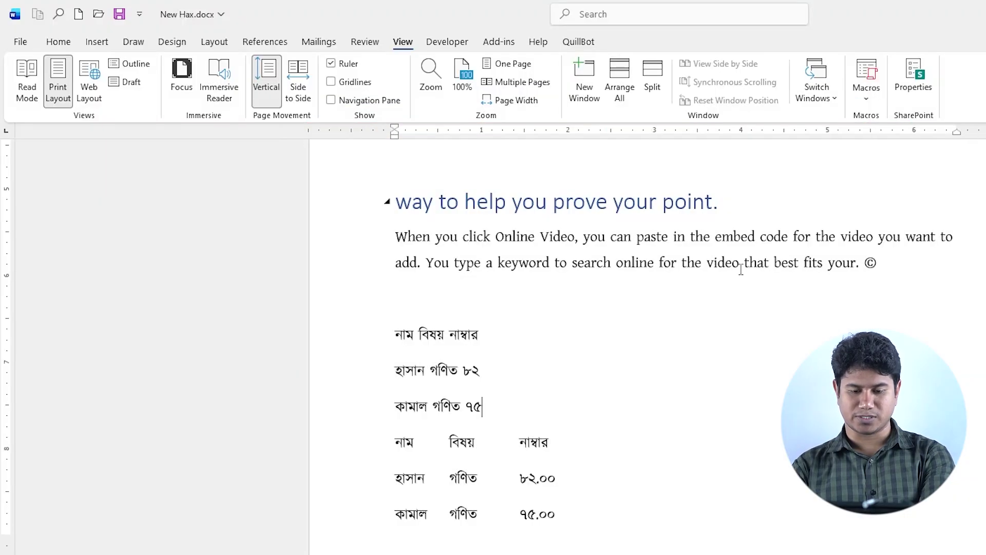
key("Print")
mouse_move(1, 100)
left_mouse_down()
mouse_move(9, 454)
mouse_move(23, 554)
left_mouse_up()
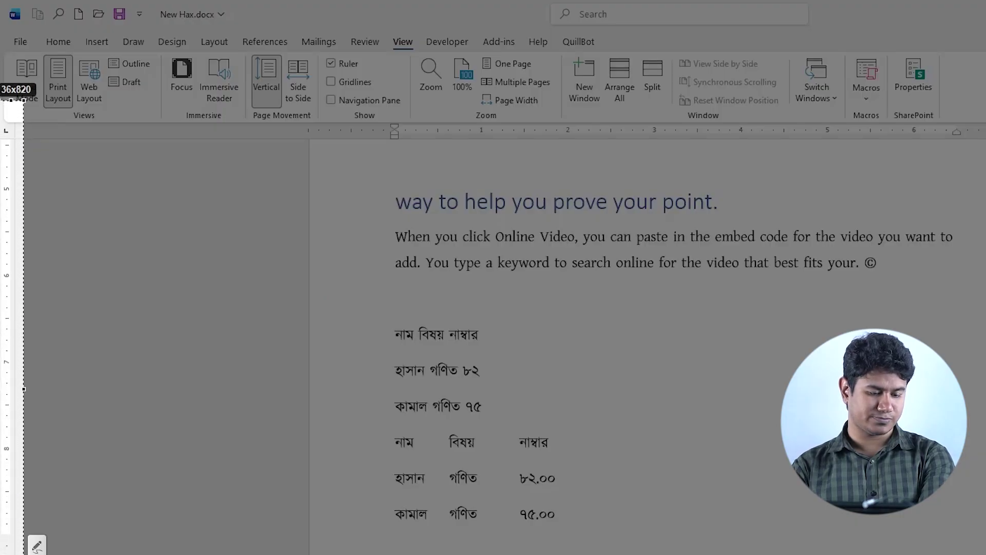
key("Escape")
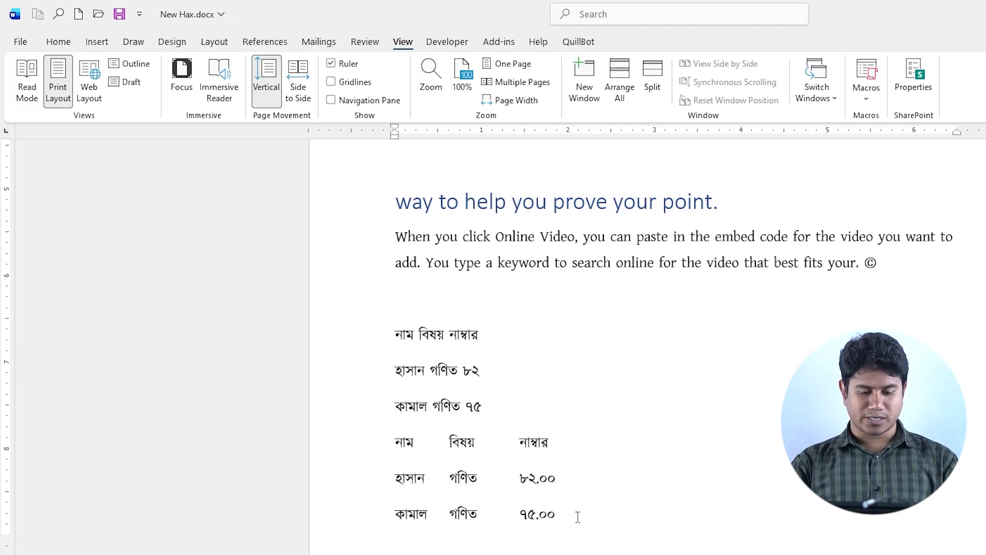
- Examine the columns of the already aligned Bengali list and the two tab stops that position them
left_click_drag(577, 515, 401, 459)
left_click(432, 476)
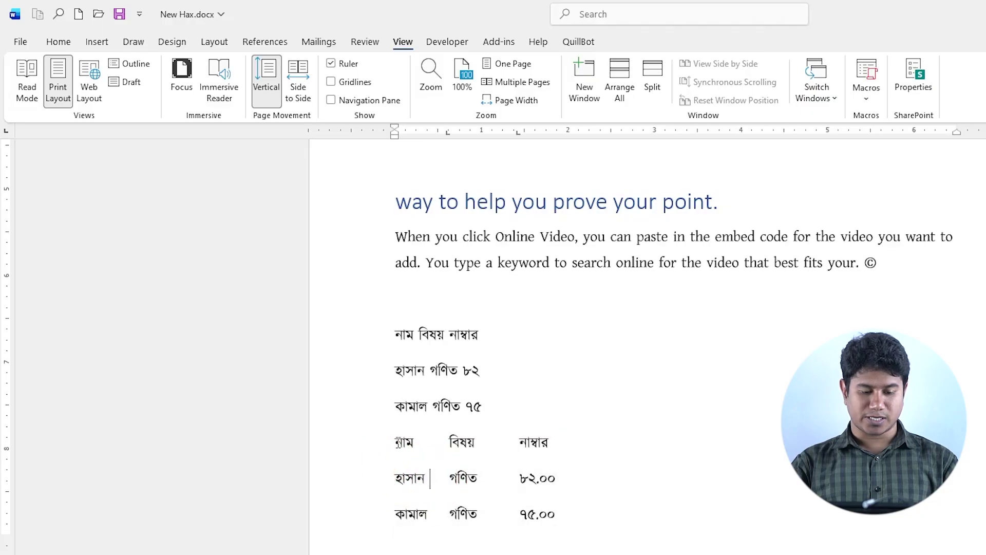
double_click(411, 443)
double_click(462, 443)
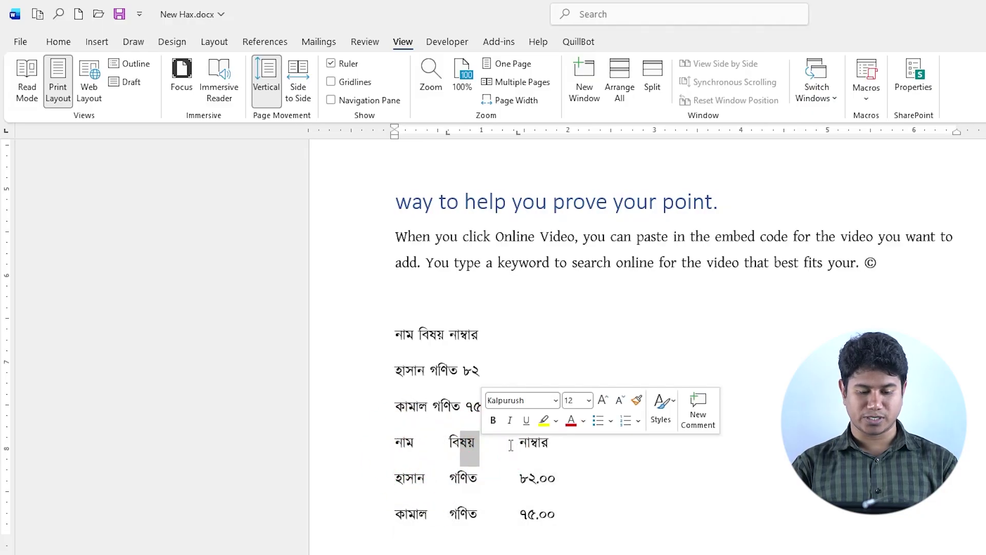
double_click(534, 443)
left_click(476, 484)
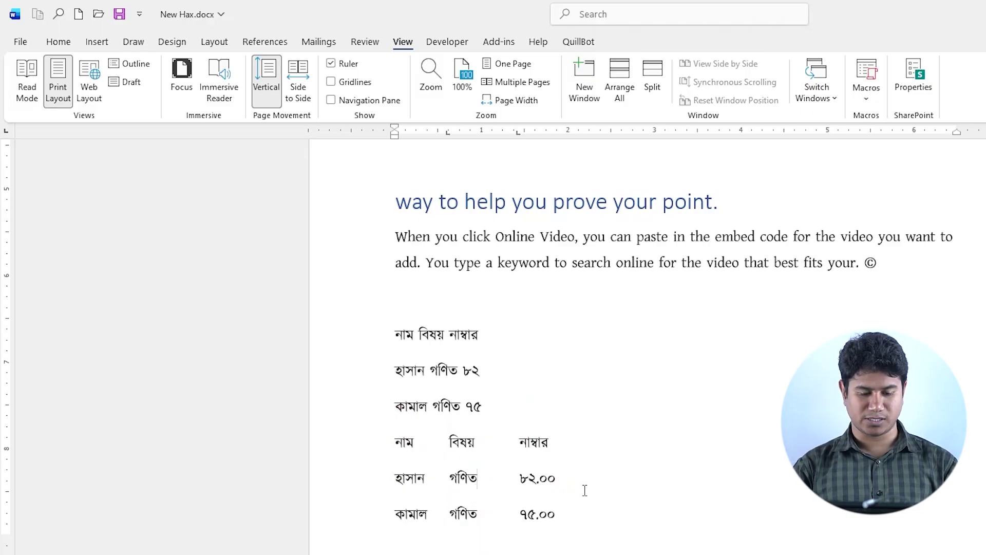
left_click_drag(579, 518, 395, 443)
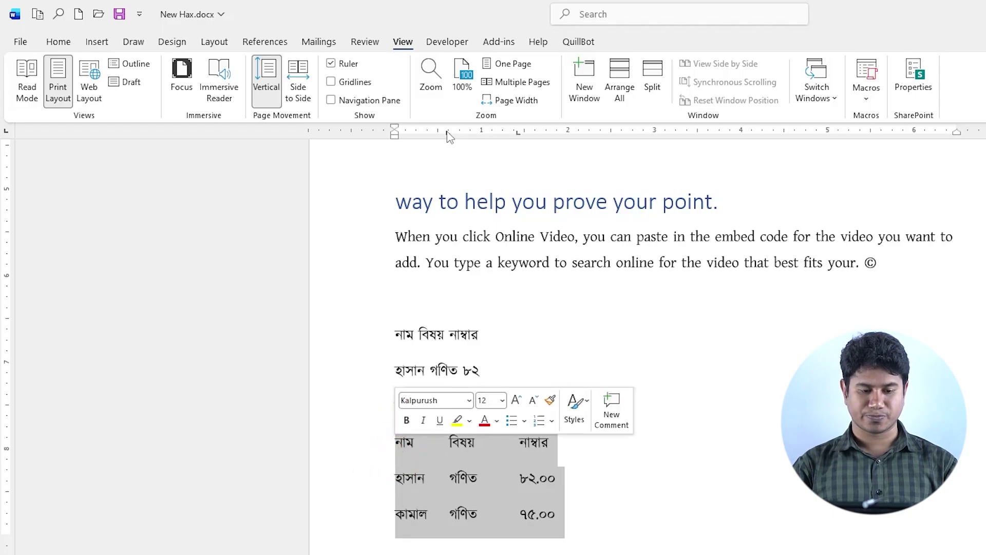
left_click_drag(448, 135, 449, 138)
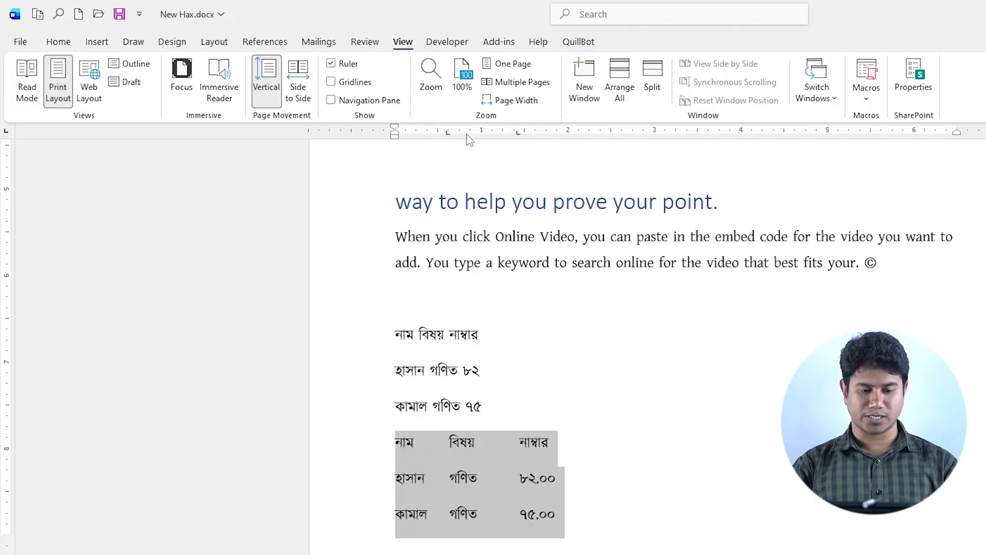
left_click_drag(518, 136, 519, 138)
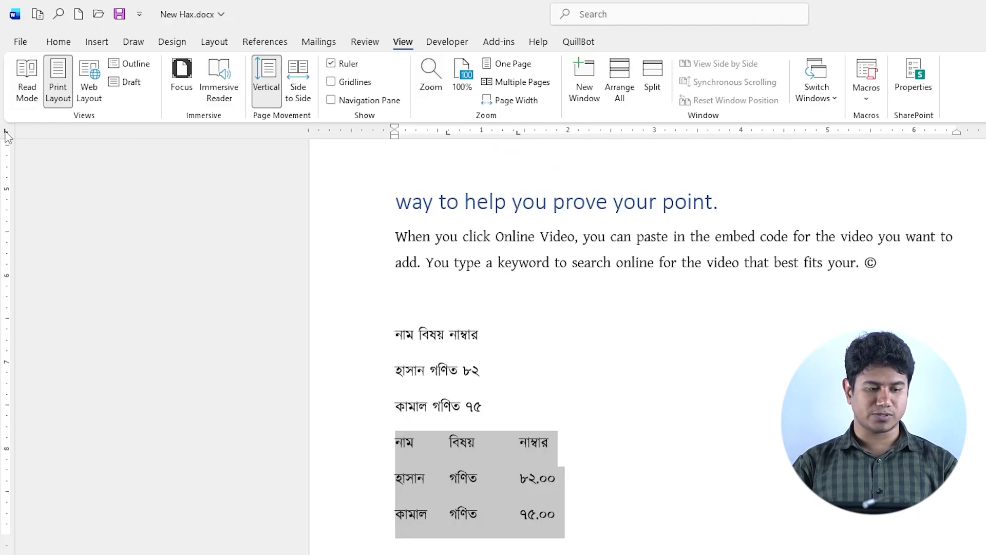
left_click(527, 392)
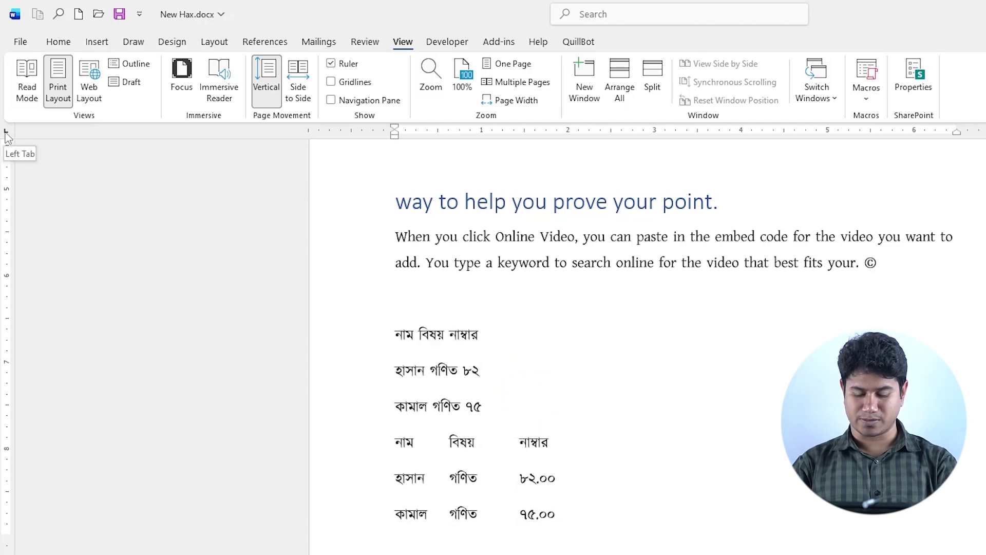
- Mark the tab type selector with a red rectangle in a temporary screen capture and discard the capture
key("ctrl+Print")
mouse_move(1, 97)
left_mouse_down()
mouse_move(566, 480)
mouse_move(860, 554)
left_mouse_up()
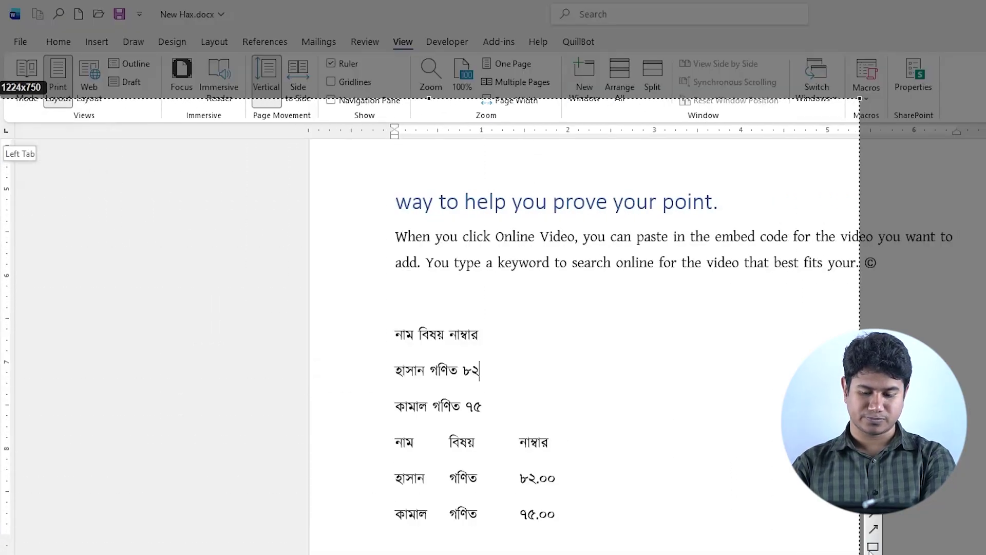
left_click(873, 546)
mouse_move(1, 119)
left_mouse_down()
mouse_move(33, 171)
mouse_move(55, 171)
left_mouse_up()
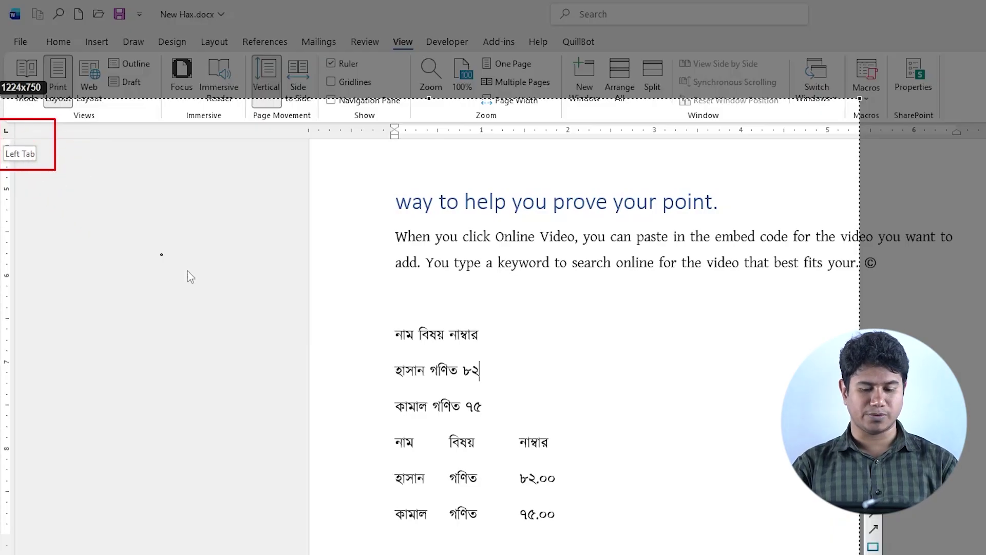
key("Escape")
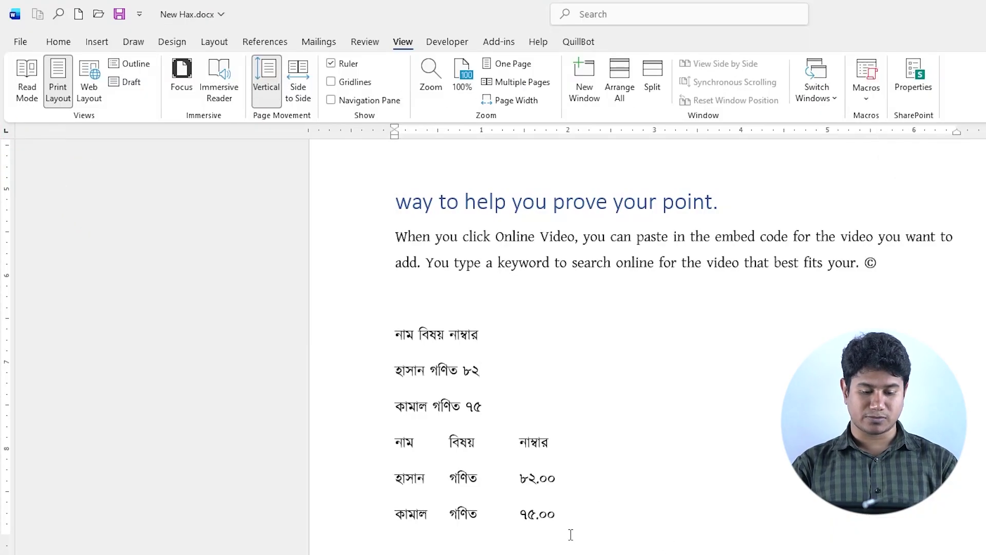
- Compare the unaligned three-line Bengali list with the subject column of the aligned list below it
left_click(498, 408, "shift")
left_click(396, 335, "shift")
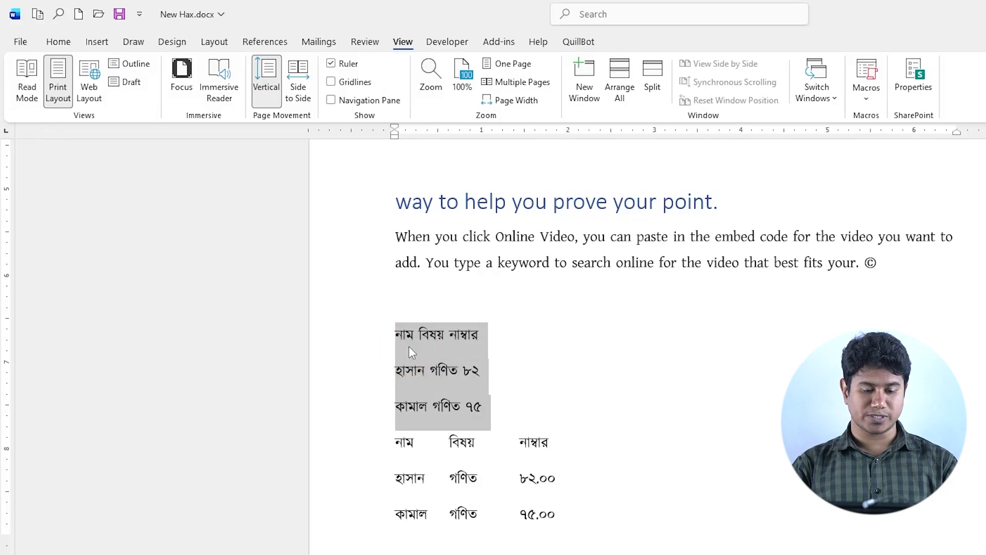
left_click(414, 335)
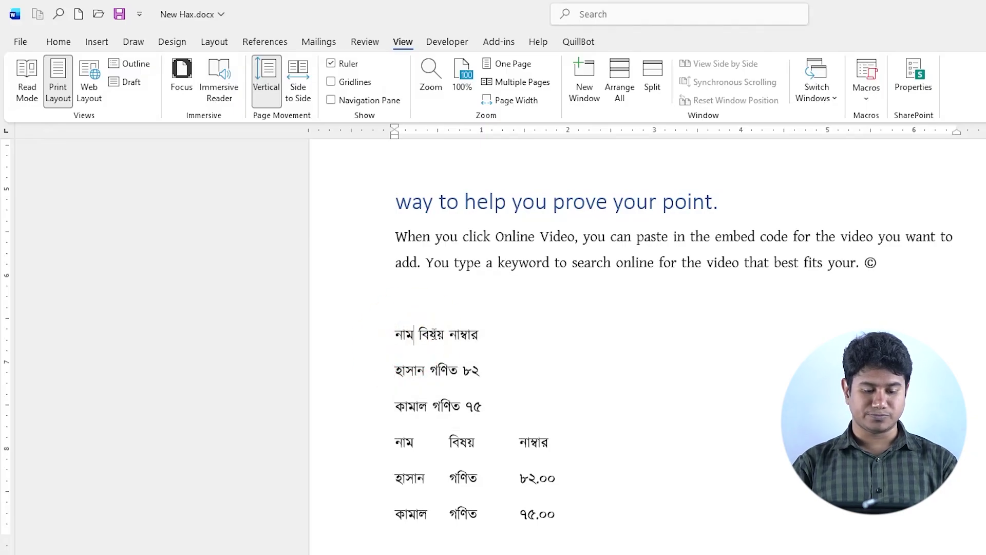
left_click_drag(451, 441, 465, 437)
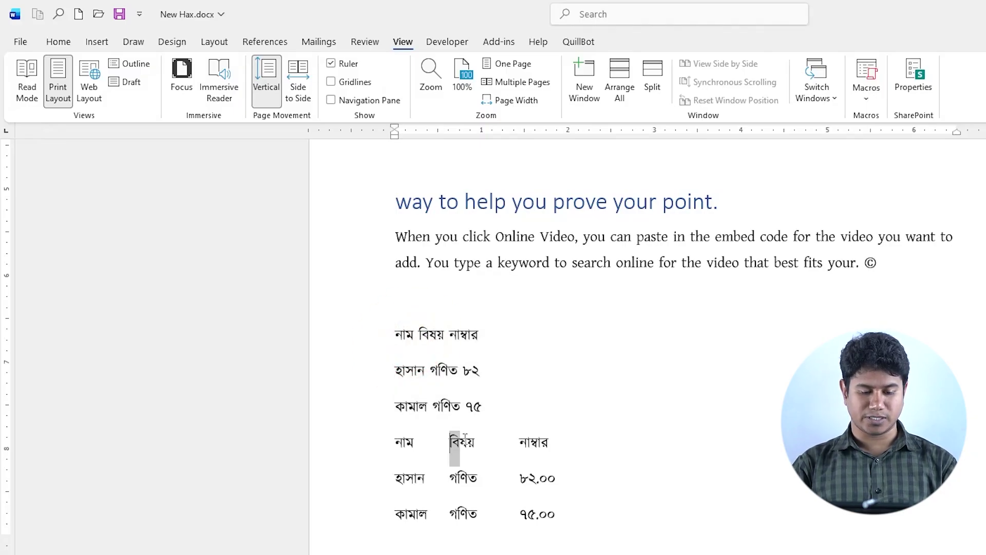
double_click(468, 436)
left_click(456, 473)
left_click(465, 522)
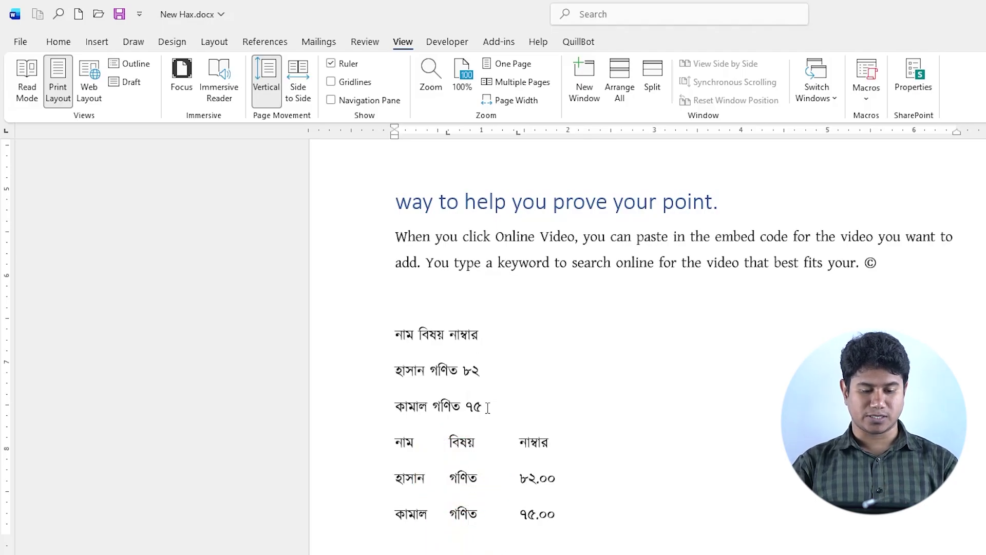
- Set left tab stops at about 0.8 and 1.6 inches for the three lines of the unaligned Bengali list
left_click_drag(487, 408, 400, 337)
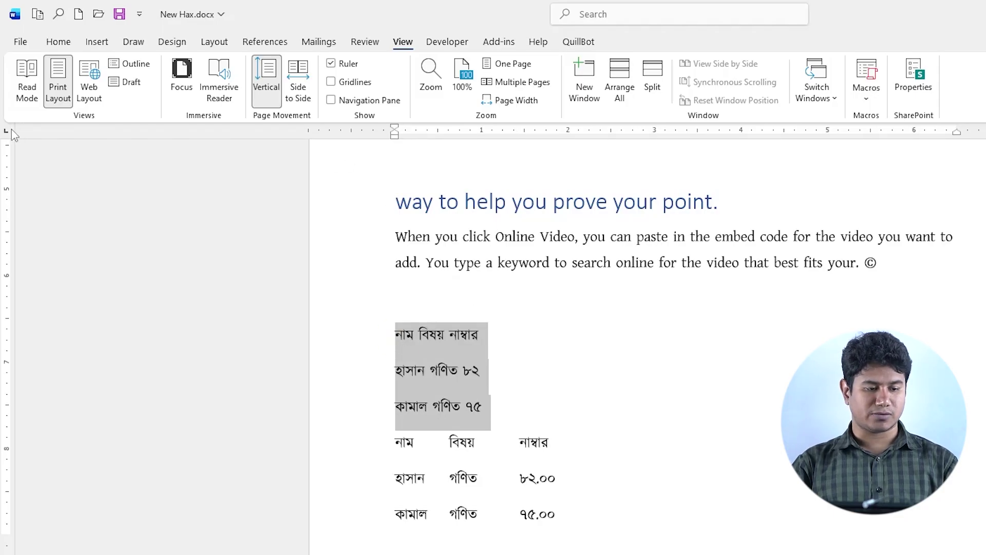
left_click(465, 132)
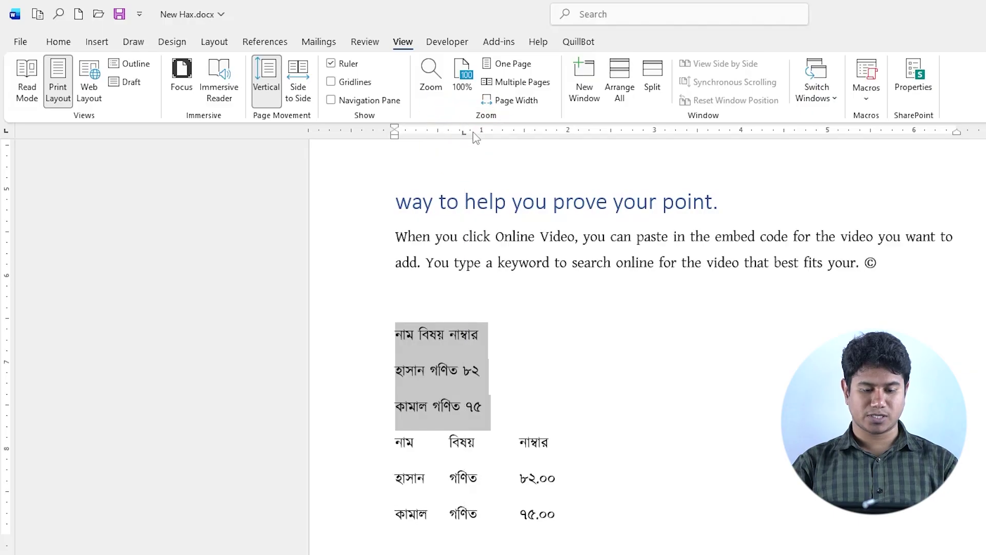
left_click(531, 133)
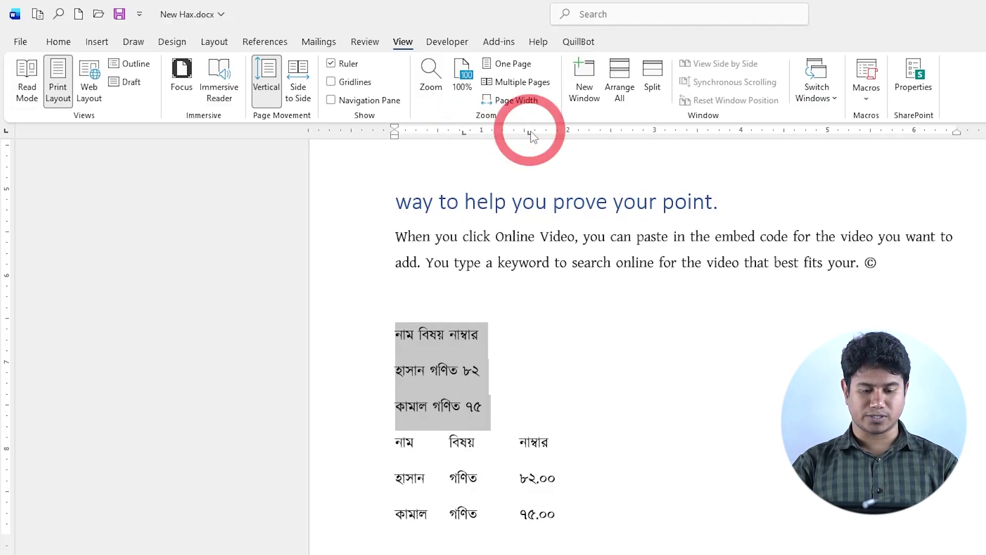
- Insert a tab before the second word in each of the three lines to align the subject column (বিষয়) at the first tab stop
left_click(422, 336)
left_click(420, 336)
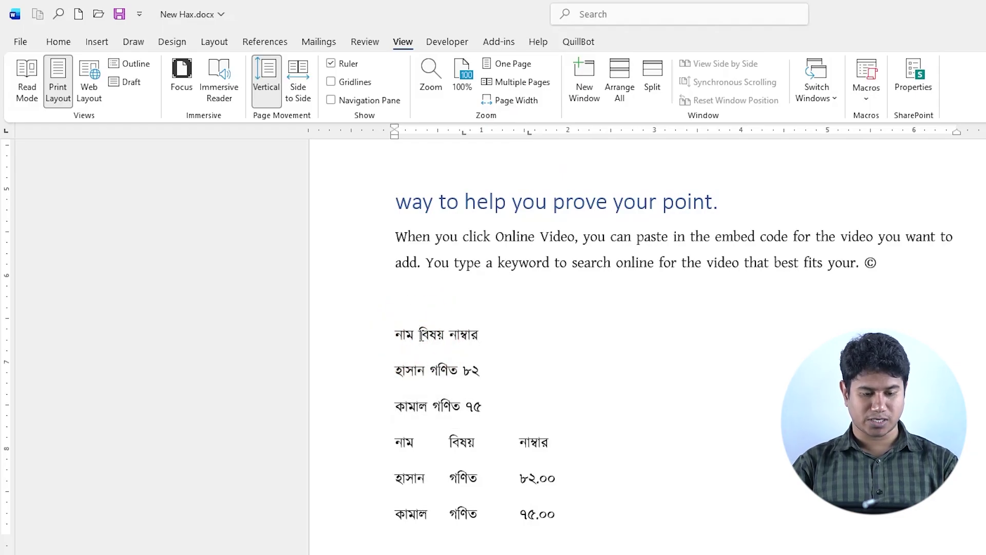
key("Tab")
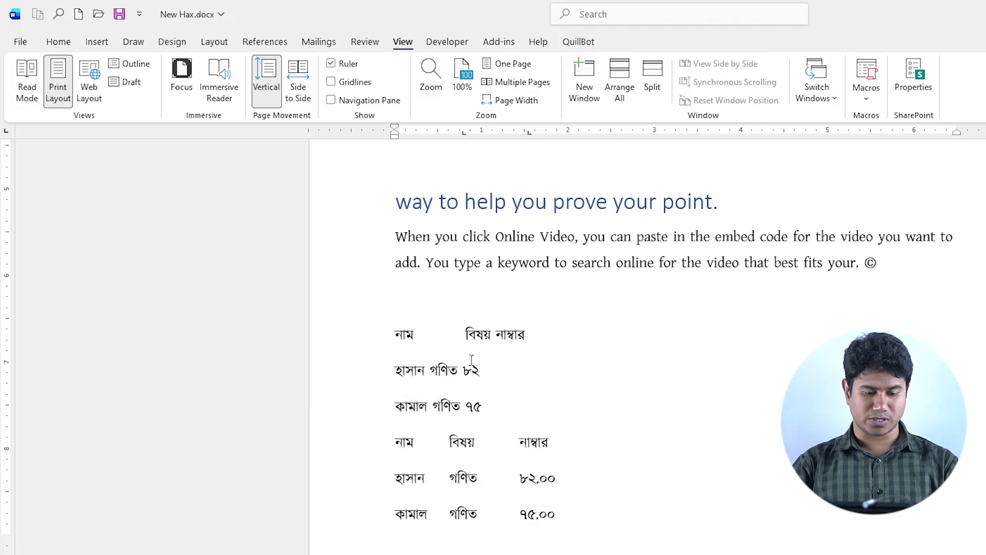
left_click(430, 370)
key("Tab")
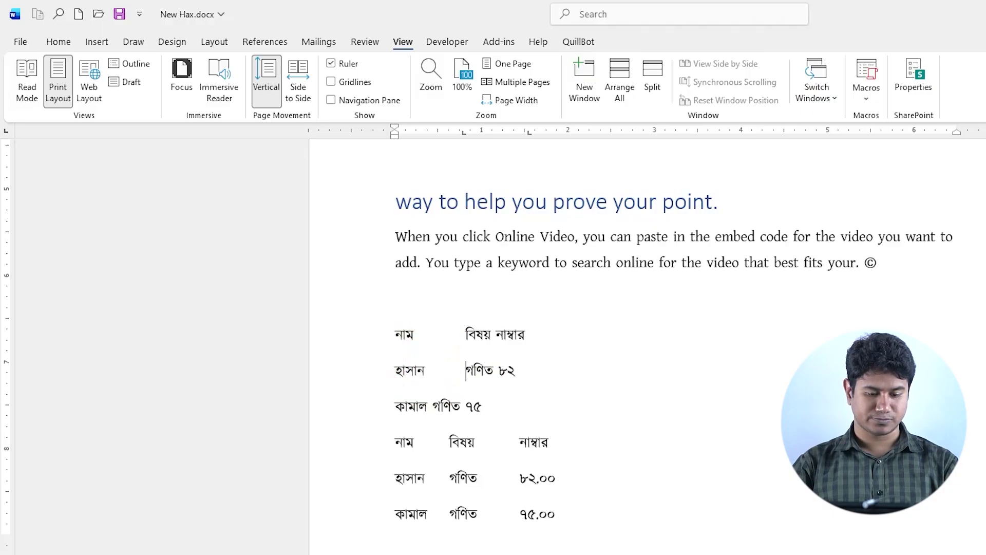
left_click(430, 404)
key("Tab")
- Insert a tab before the last entry in each of the three lines to align the number column (নাম্বার) at the second tab stop
left_click(499, 335)
key("Tab")
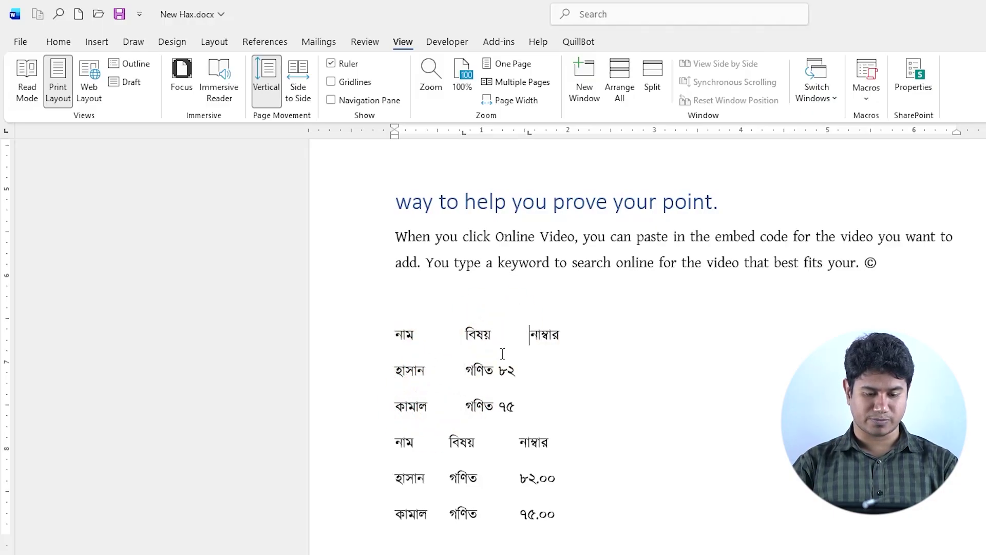
left_click(498, 370)
key("Tab")
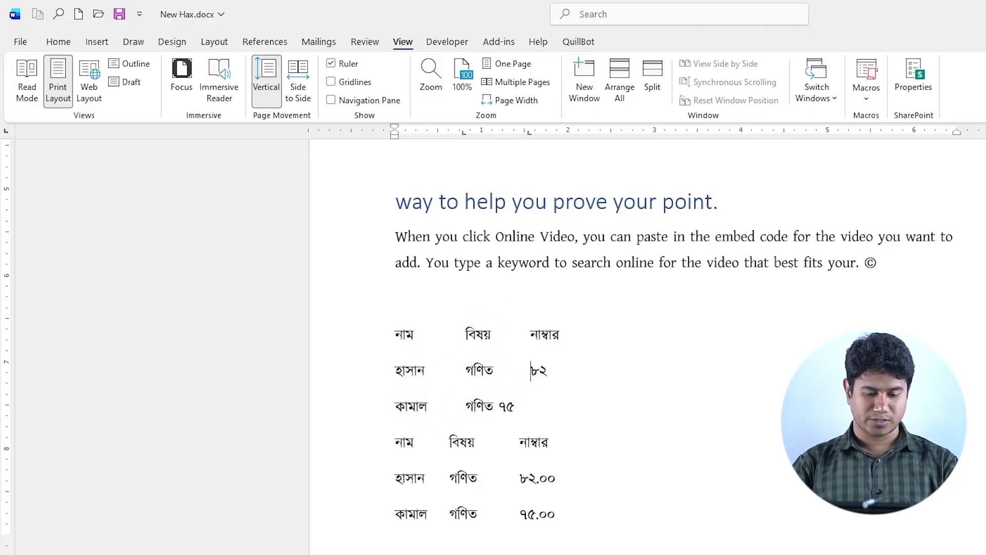
left_click(500, 406)
key("Tab")
- Inspect the left tab stops of the newly aligned list and the tab stop of the tabbed Book line on the following page
left_click_drag(586, 406, 406, 336)
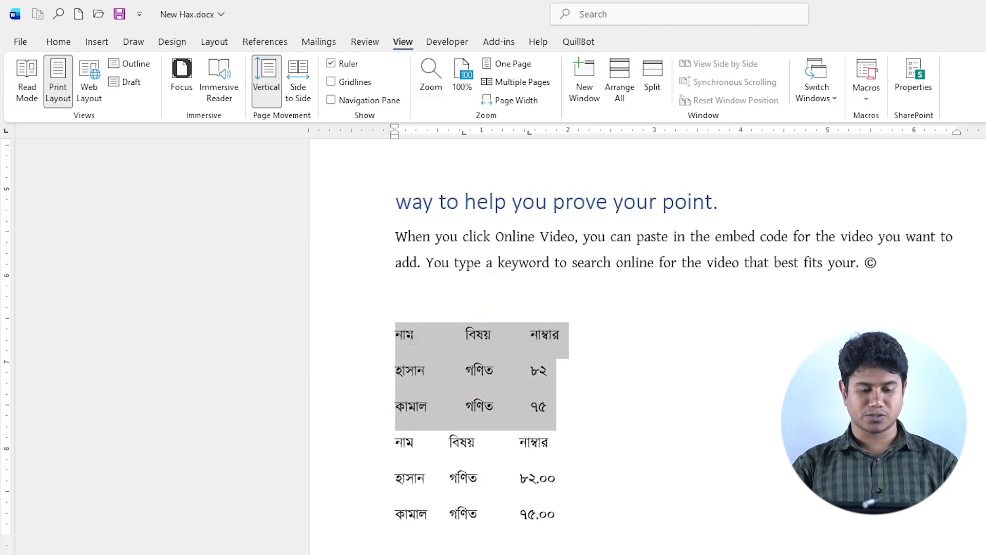
left_click(465, 135)
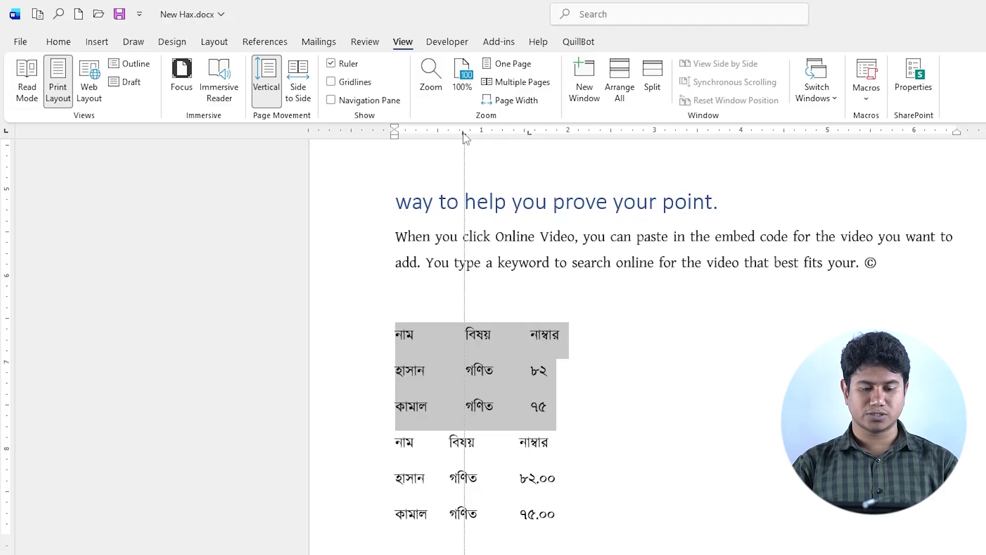
left_click(529, 132)
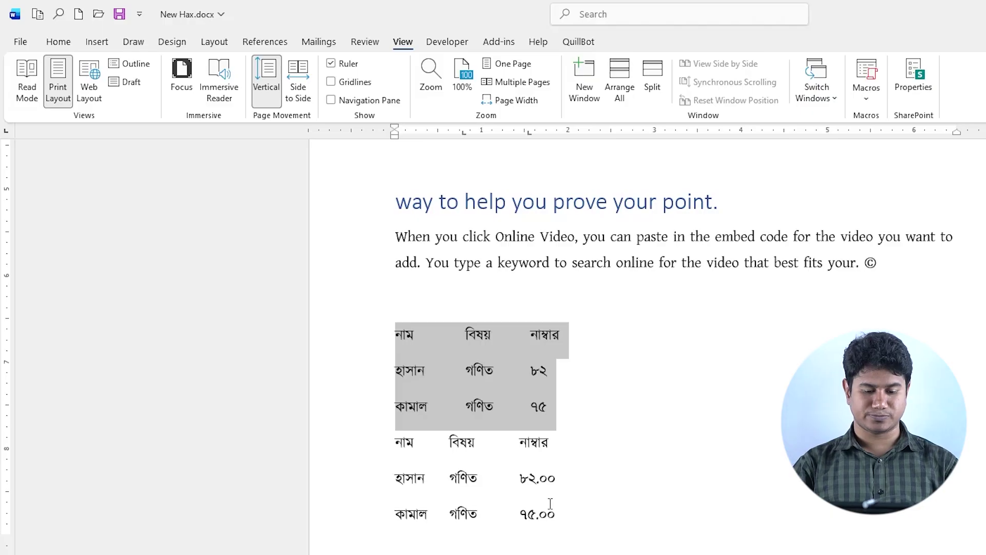
scroll(548, 508, "down", 5)
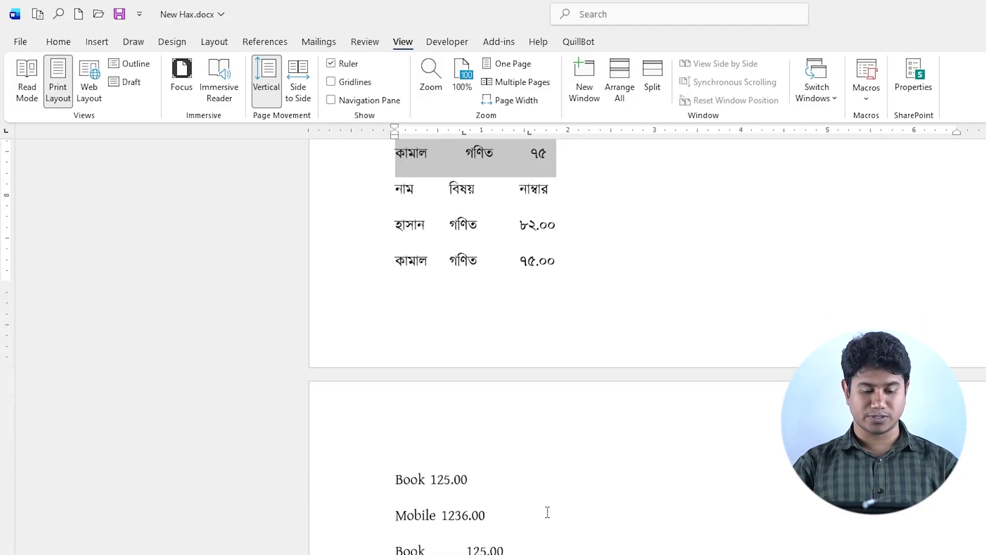
left_click(383, 550)
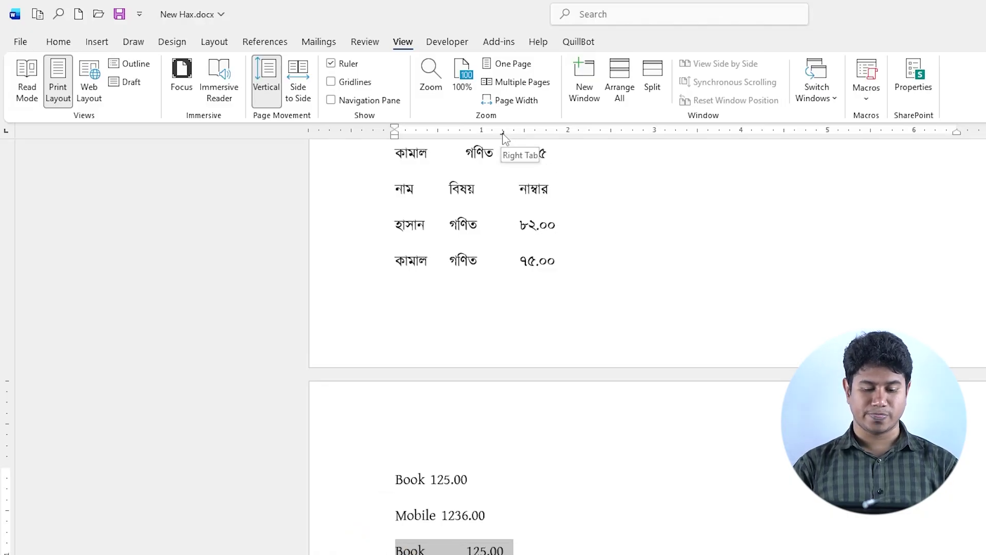
left_click(526, 542)
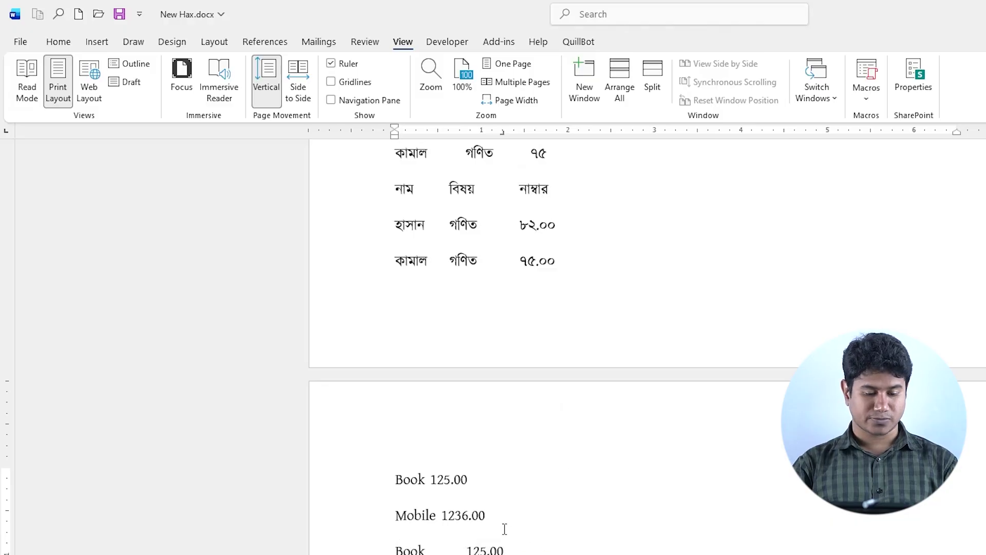
- Set a right tab stop at about 1 inch for the first, unaligned pair of Book and Mobile lines
left_click_drag(478, 515, 376, 488)
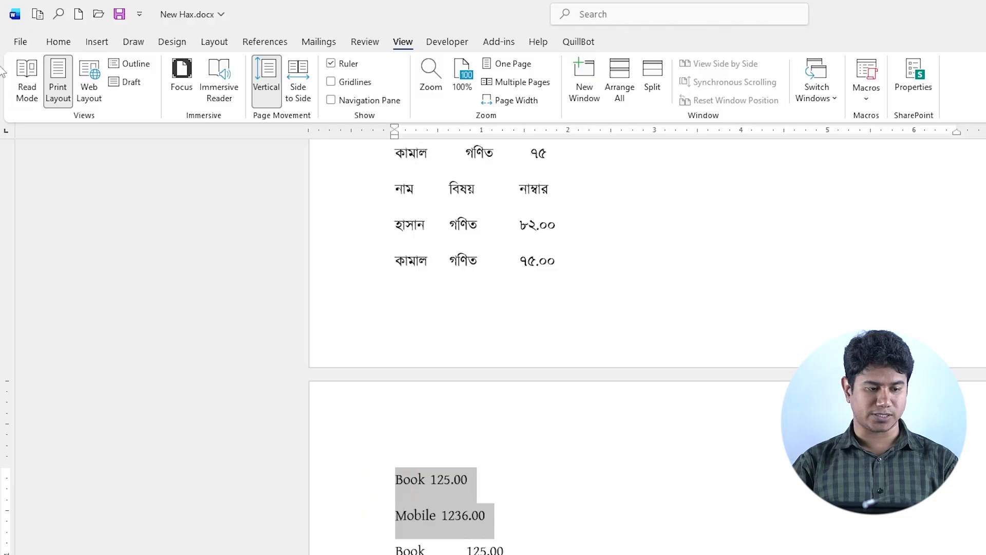
left_click(6, 132)
left_click(7, 134)
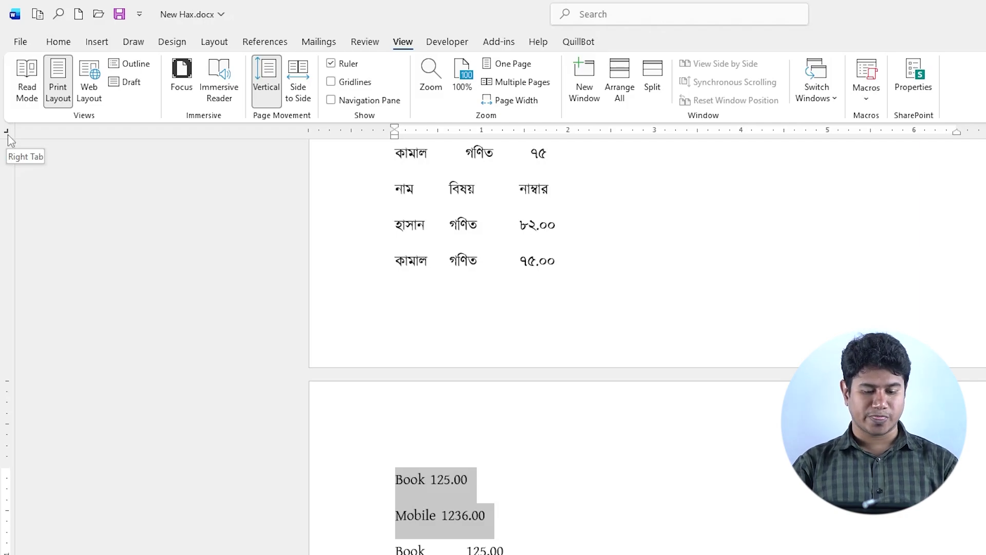
left_click_drag(486, 515, 383, 478)
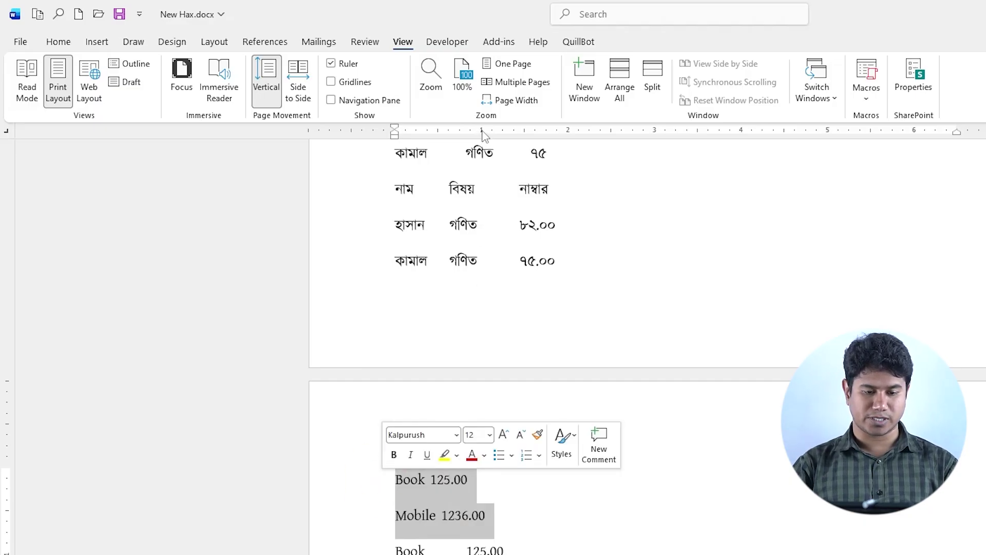
left_click_drag(486, 135, 488, 137)
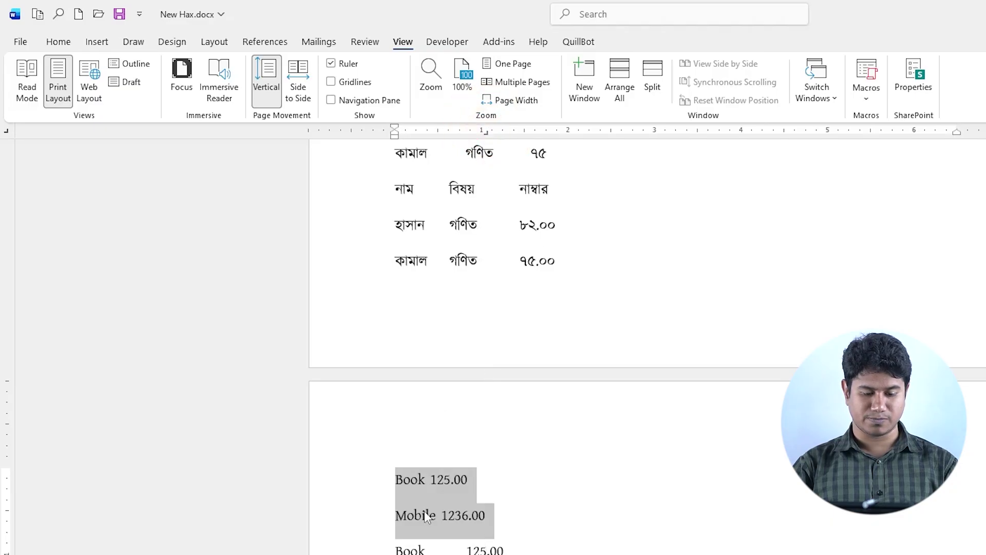
- Insert a tab before the price in the first Book and Mobile lines to right-align 125.00 and 1236.00
left_click(547, 529)
left_click(431, 479)
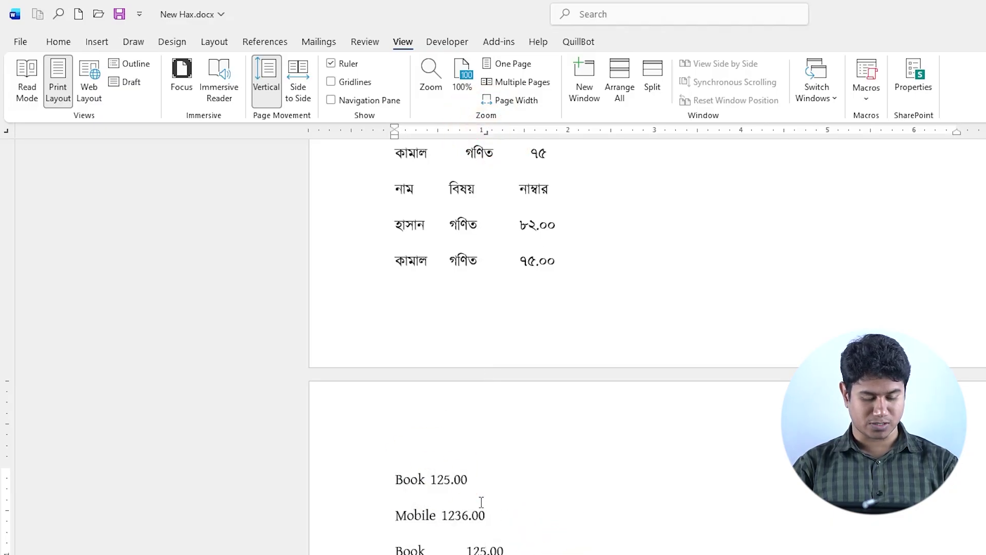
key("Tab")
left_click(442, 515)
key("Tab")
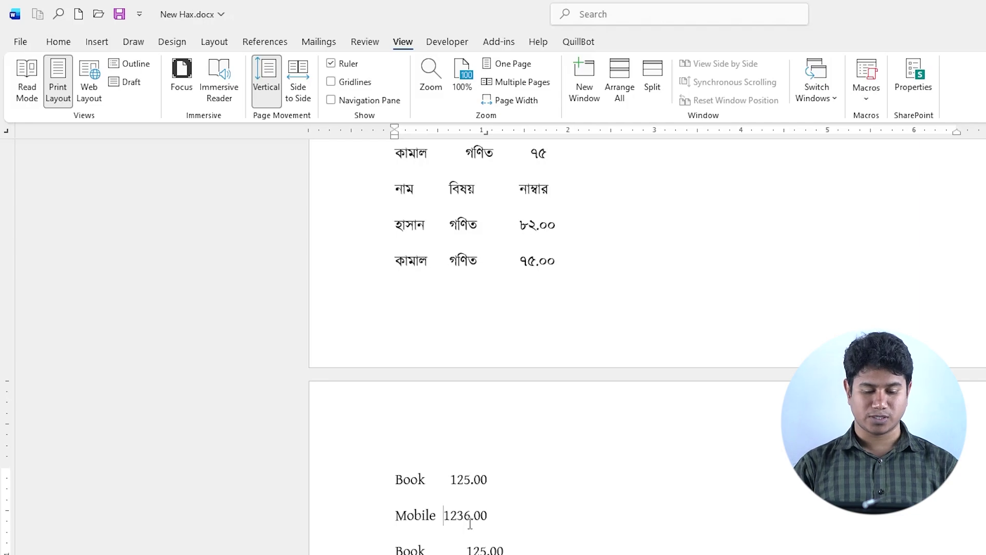
- Add two blank lines above the first Book line and enter ইতি with a person's name on the line below it
scroll(470, 525, "down", 3)
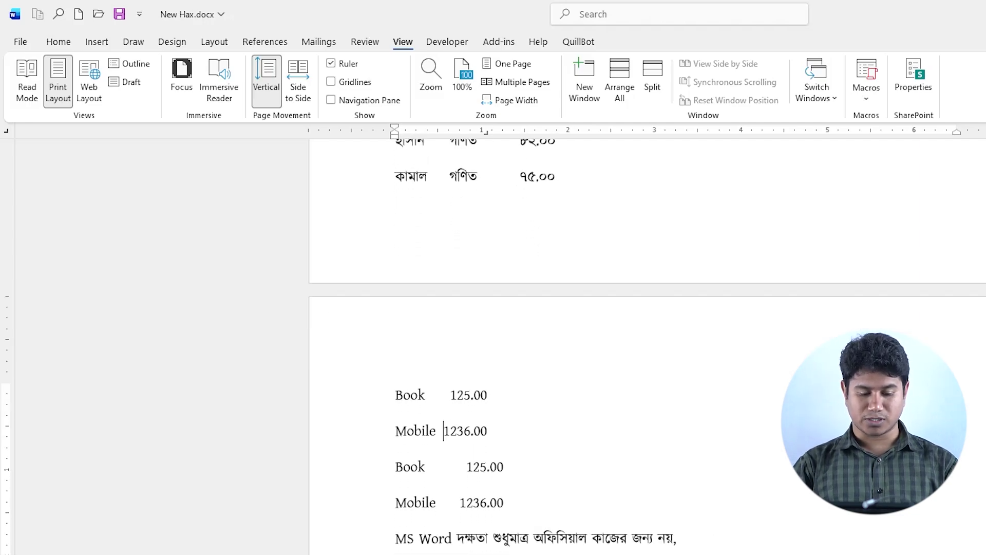
left_click(395, 393)
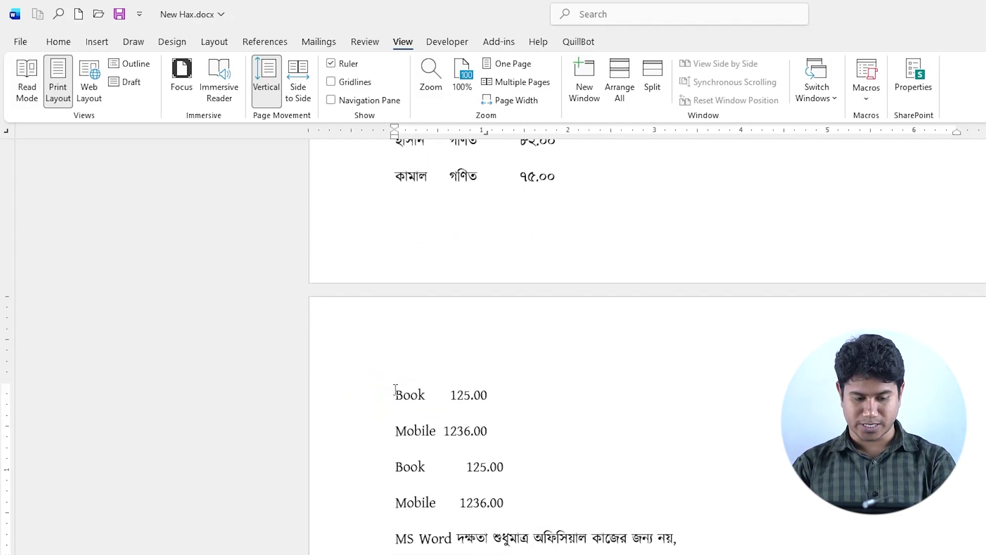
key("Return")
key("Return")
left_click(404, 419)
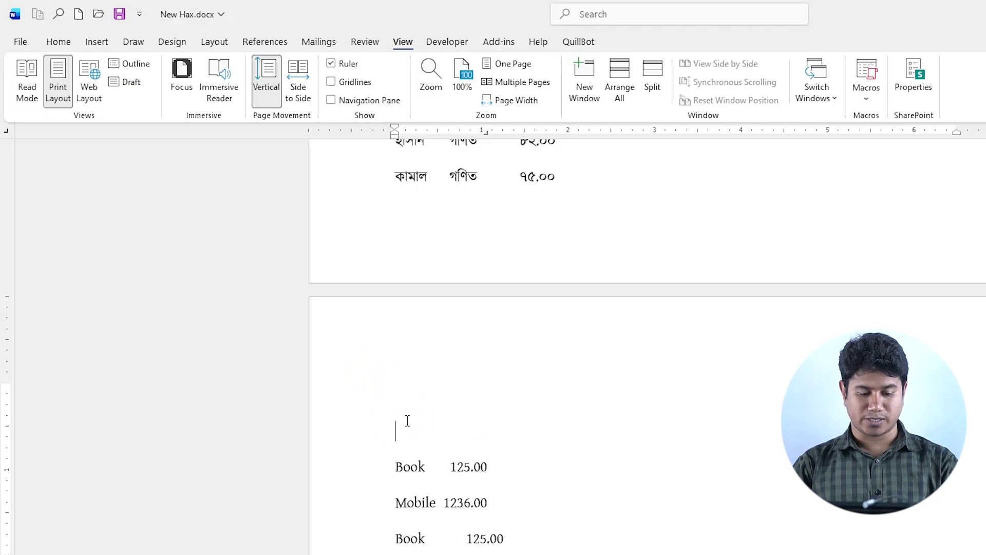
type("হ")
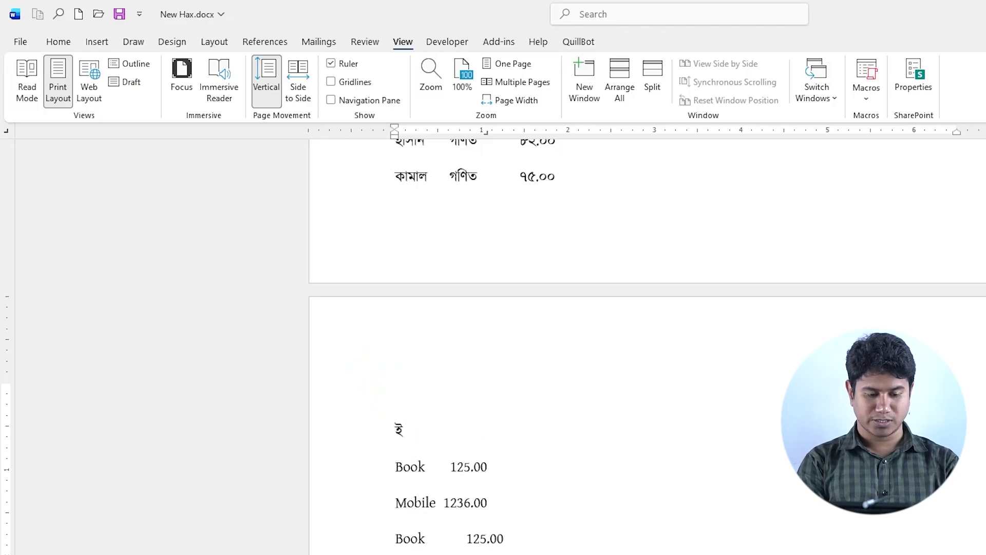
type("তি")
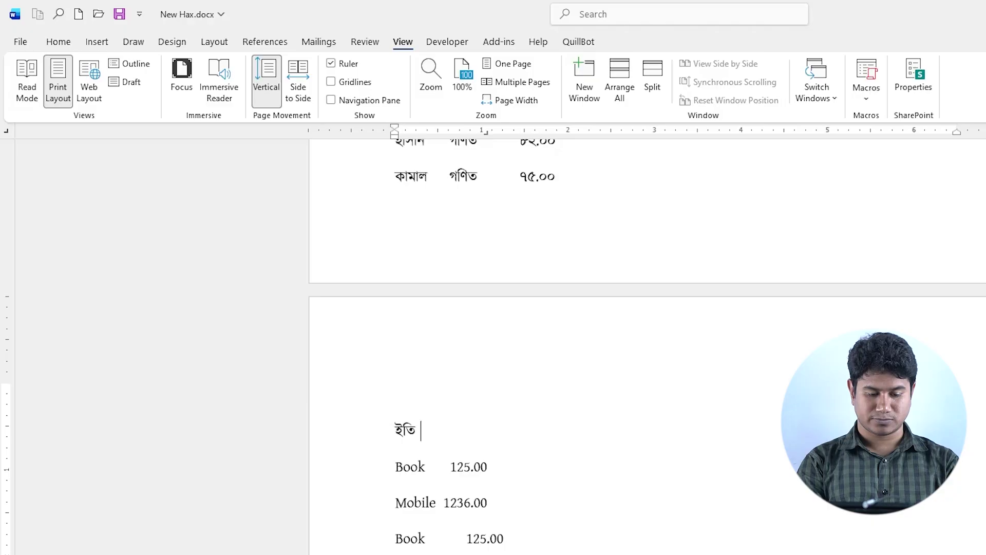
key("Return")
type("মো")
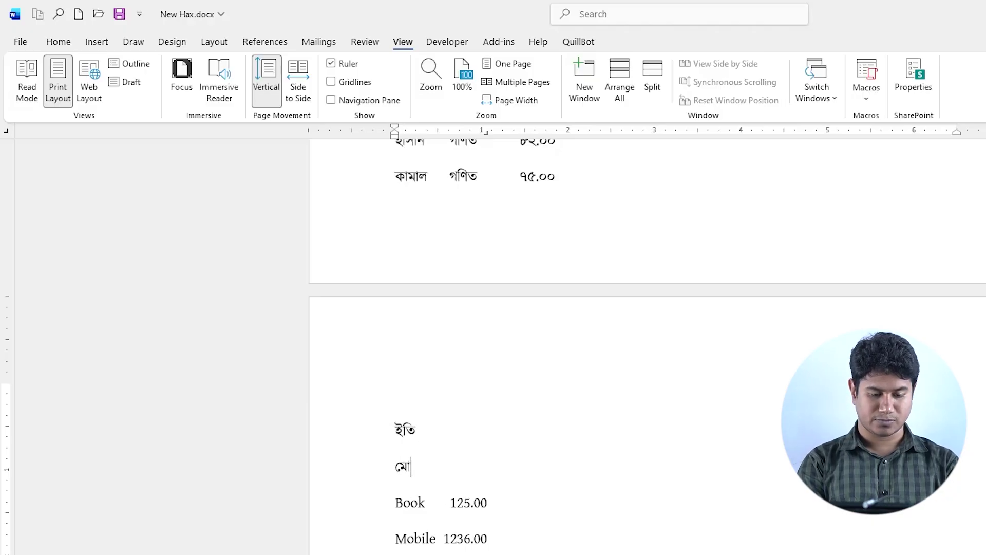
type(" তাই")
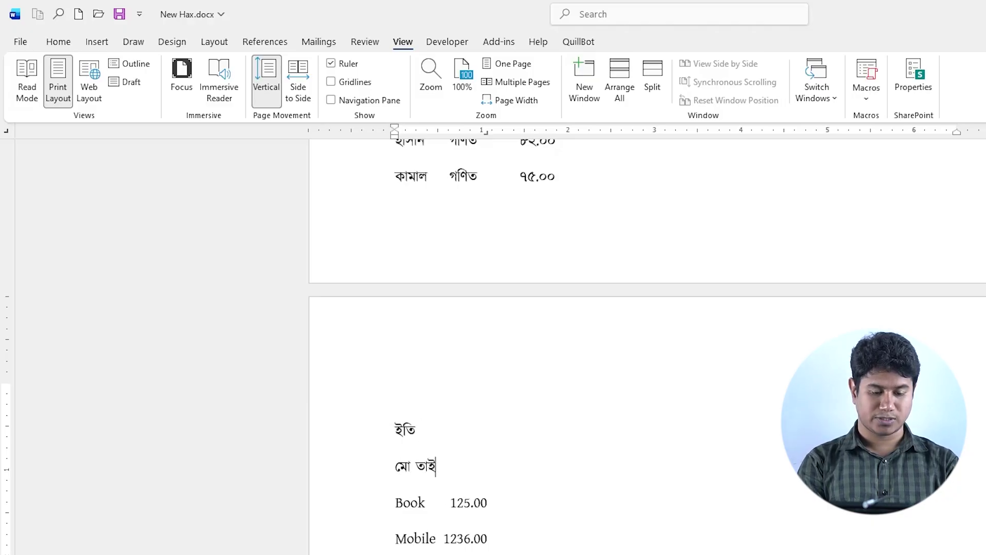
type("ফুল")
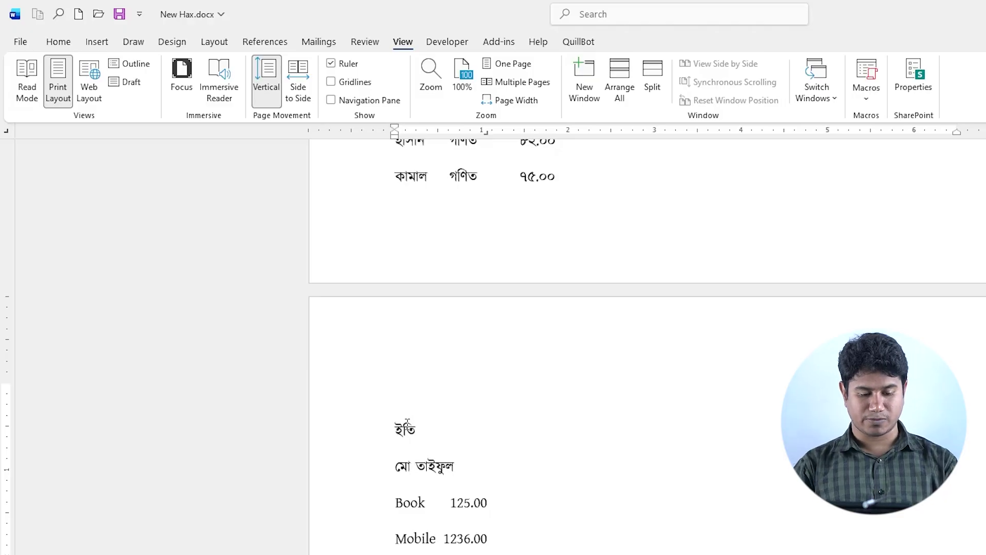
- Set a right tab stop at about 5.5 inches for the ইতি and name lines and align both to it with two tabs each
left_click(358, 437, "shift")
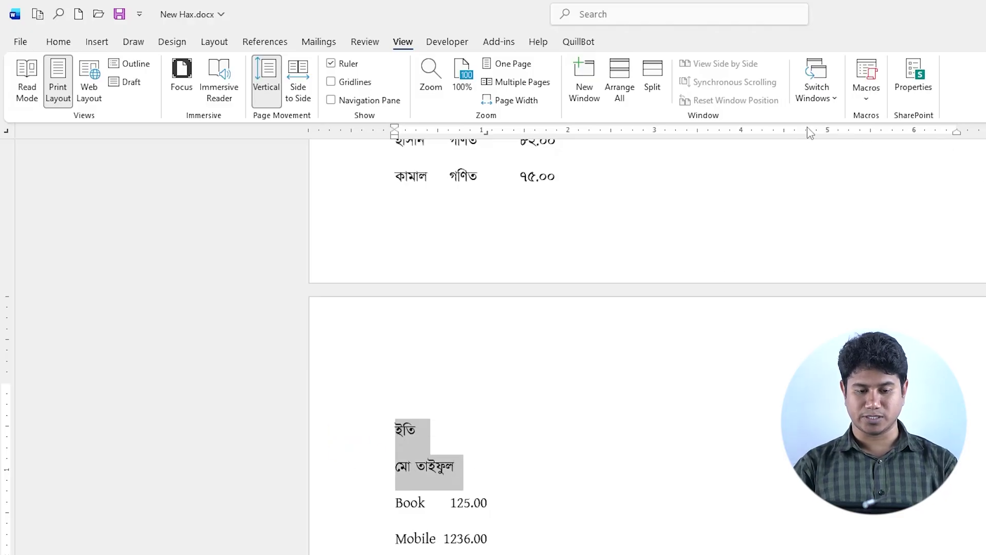
left_click(872, 133)
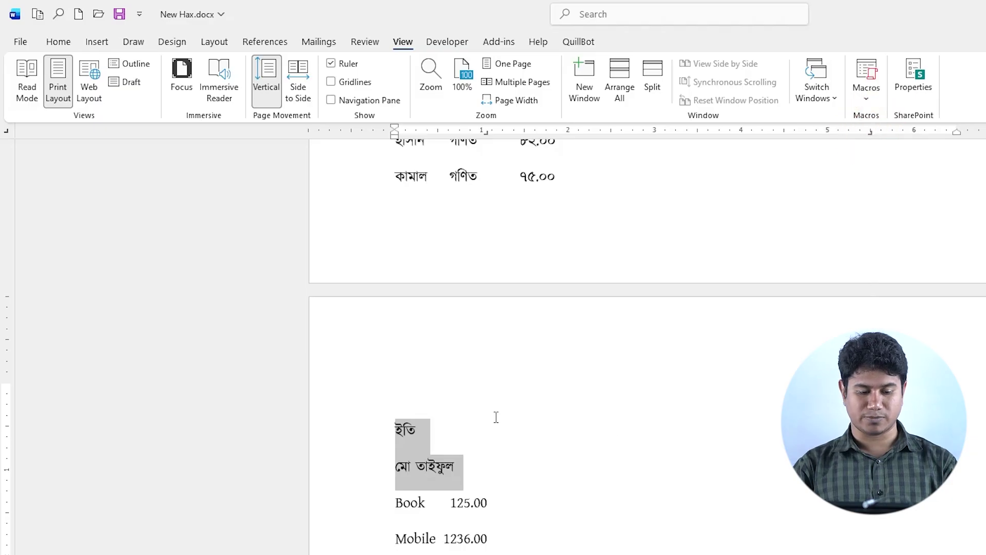
left_click(397, 434)
key("Tab")
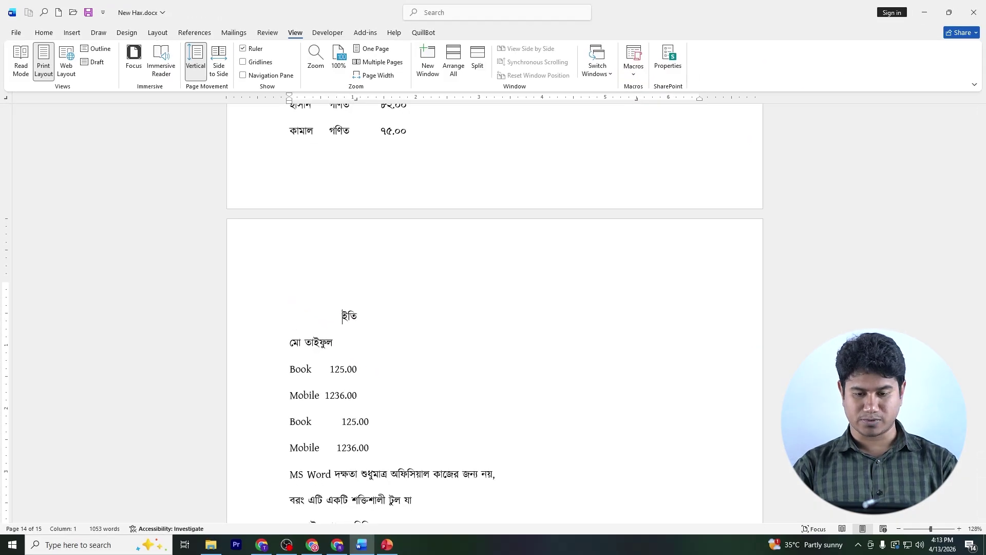
key("Tab")
left_click(278, 344)
key("Tab")
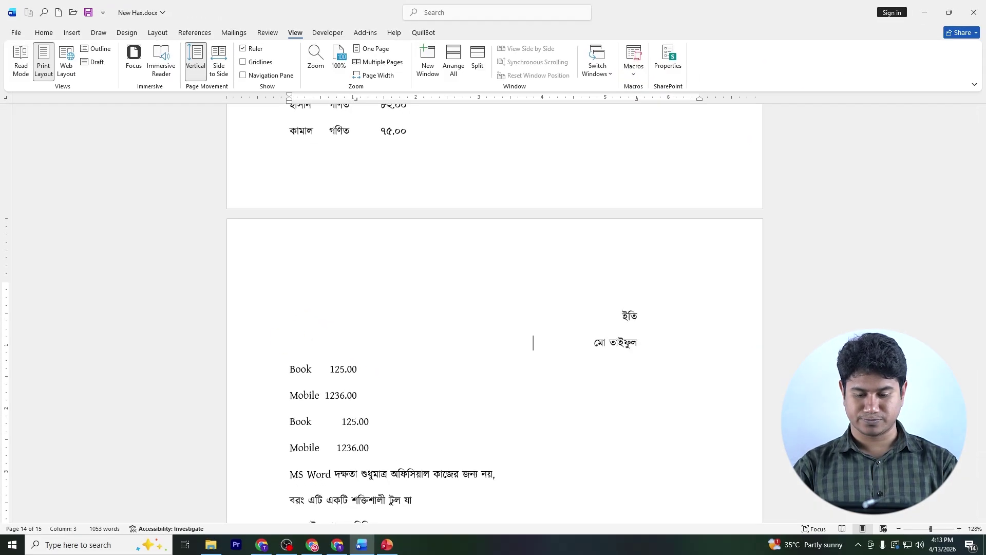
key("Tab")
key("BackSpace")
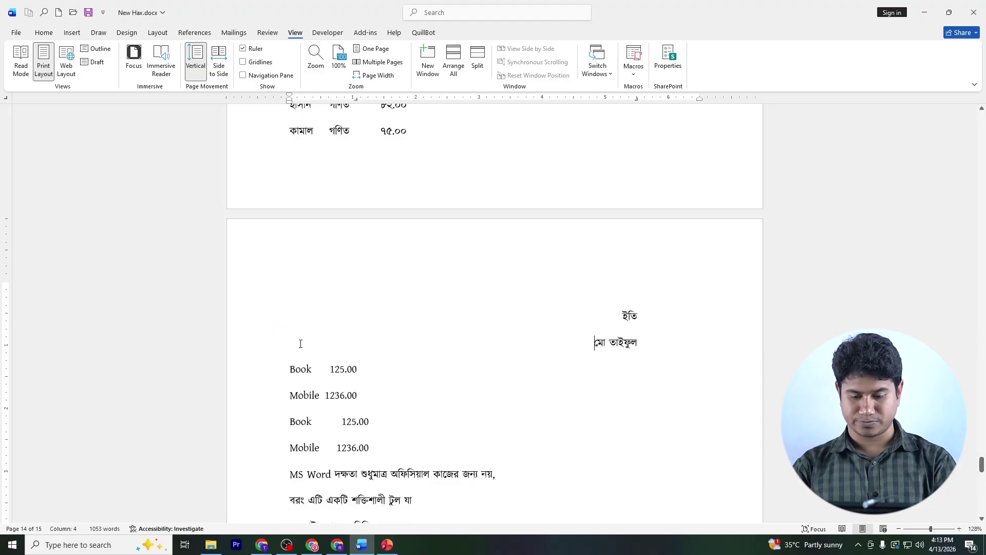
- Review the Tab Types table on the PowerPoint slide, and examine the tab stop of the centered MS Word lines back in the Word document
left_click_drag(642, 313, 637, 344)
left_click(637, 343)
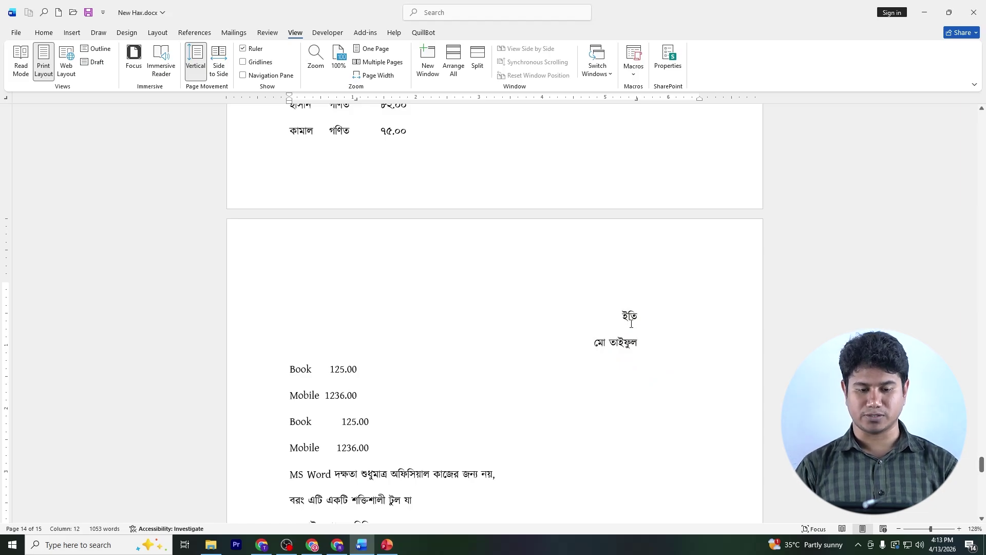
left_click(388, 547)
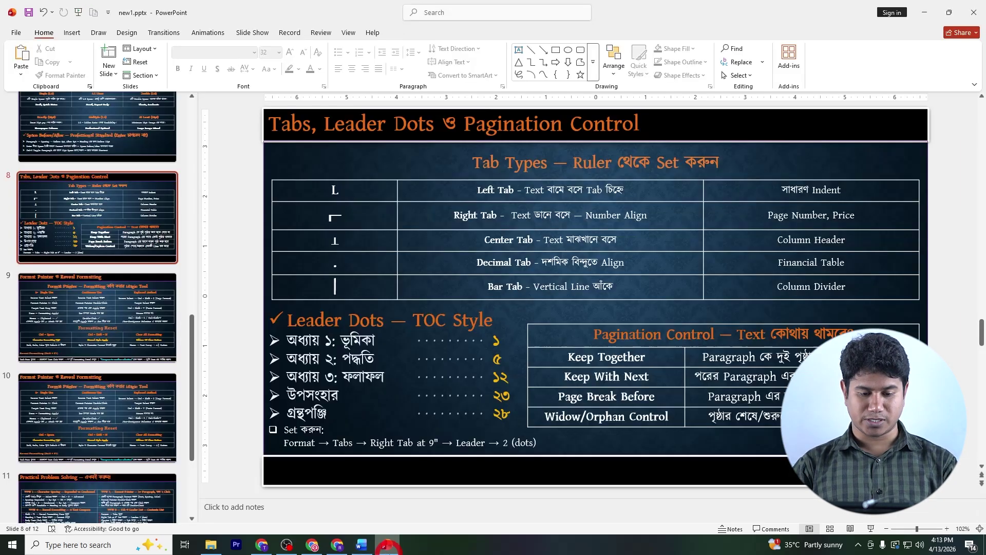
left_click(387, 546)
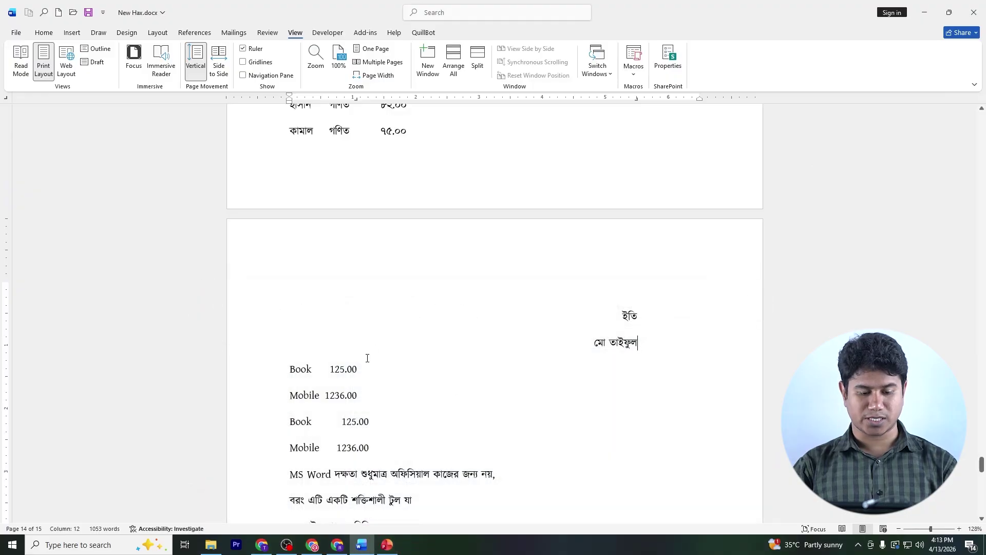
scroll(367, 358, "down", 8)
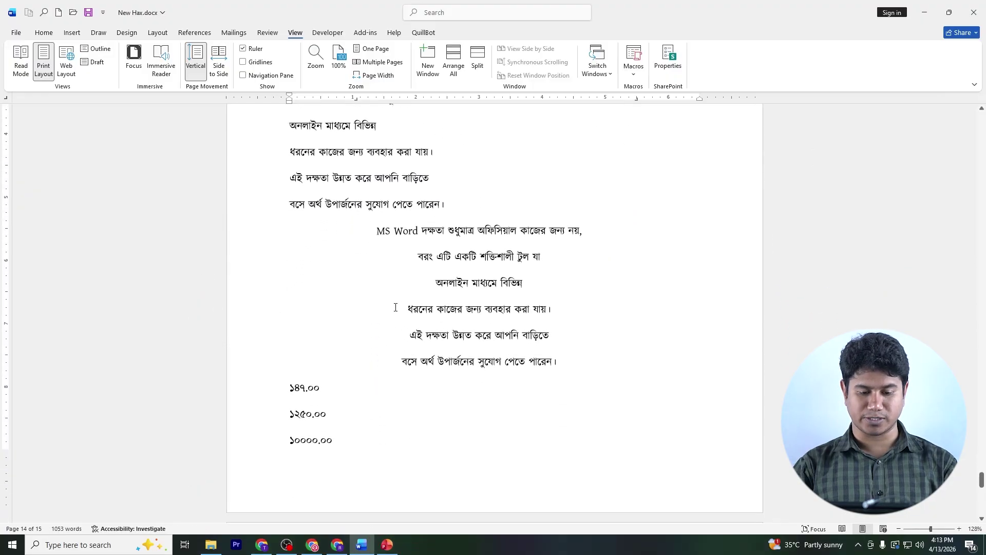
scroll(395, 307, "up", 1)
left_click_drag(378, 261, 565, 390)
scroll(477, 350, "up", 3)
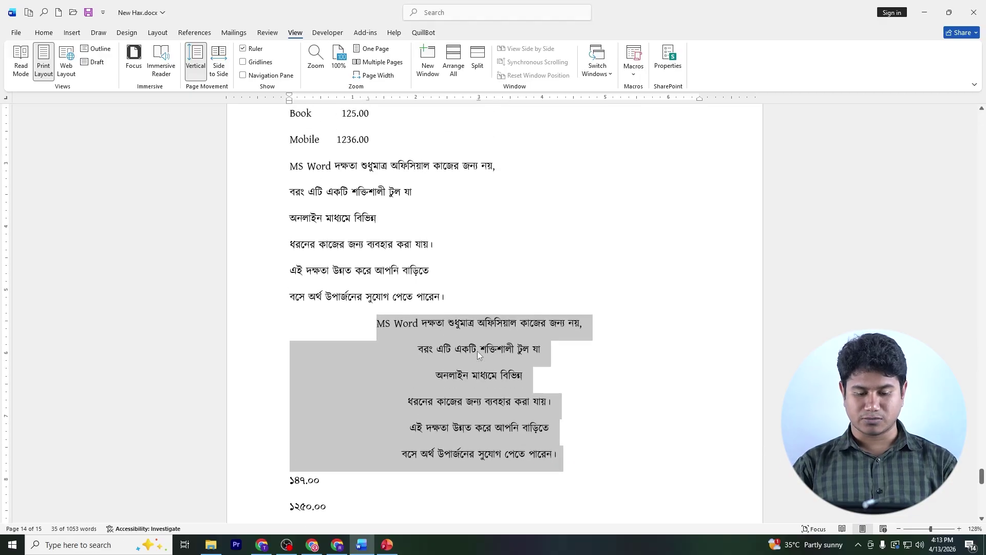
- Set a center tab stop at about 3.2 inches for the six left-aligned lines of the MS Word paragraph
left_click_drag(460, 355, 287, 235)
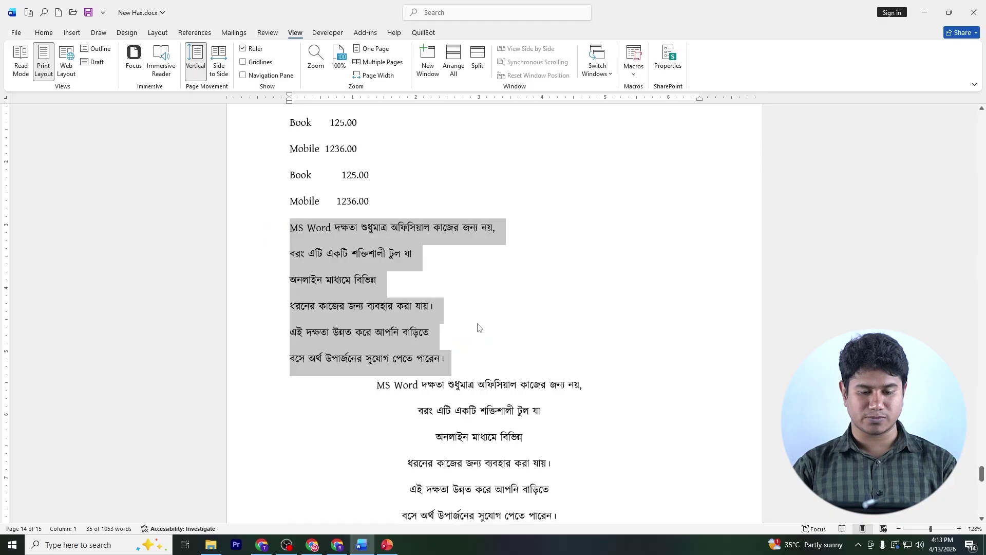
left_click(6, 97)
left_click(6, 97)
left_click(5, 97)
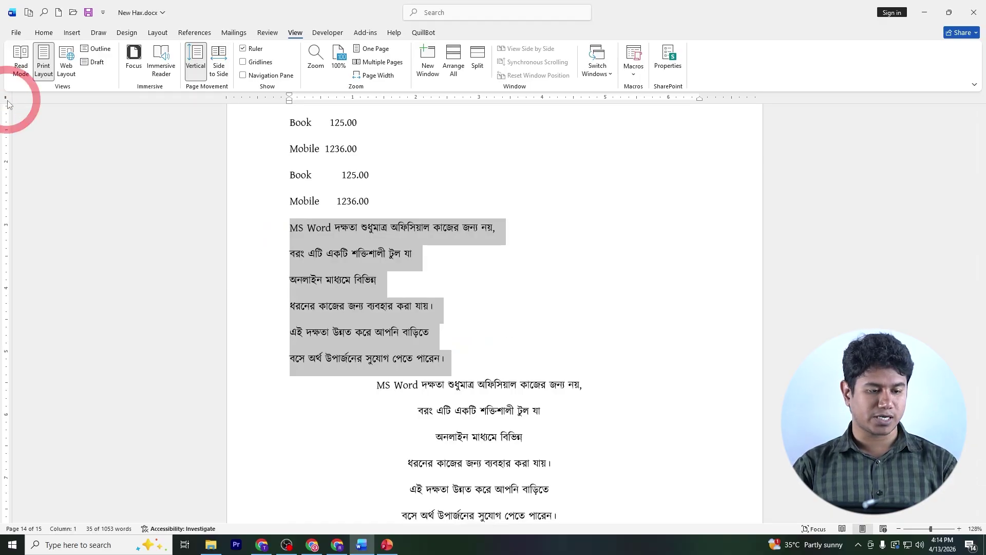
left_click(6, 97)
left_click(6, 97)
left_click(6, 98)
left_click(6, 97)
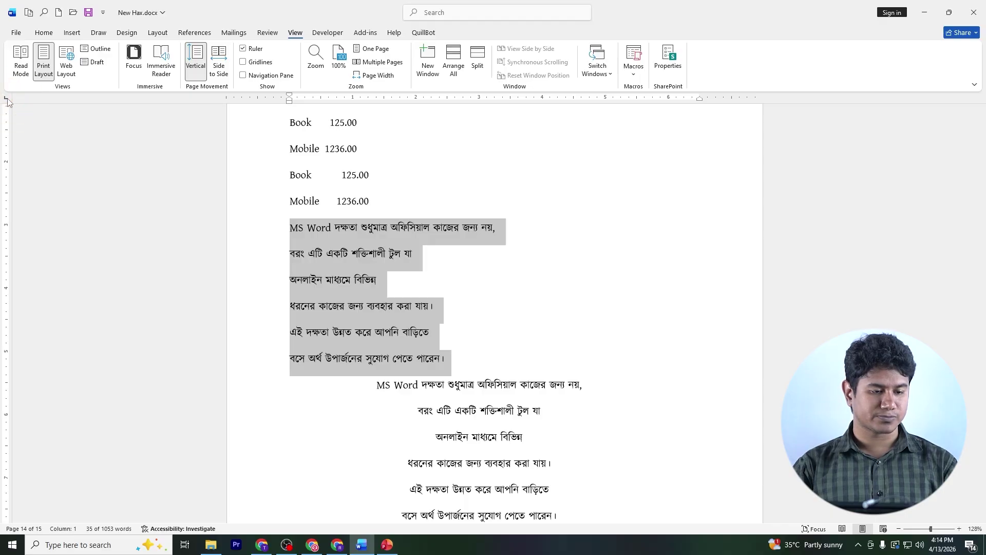
left_click(5, 97)
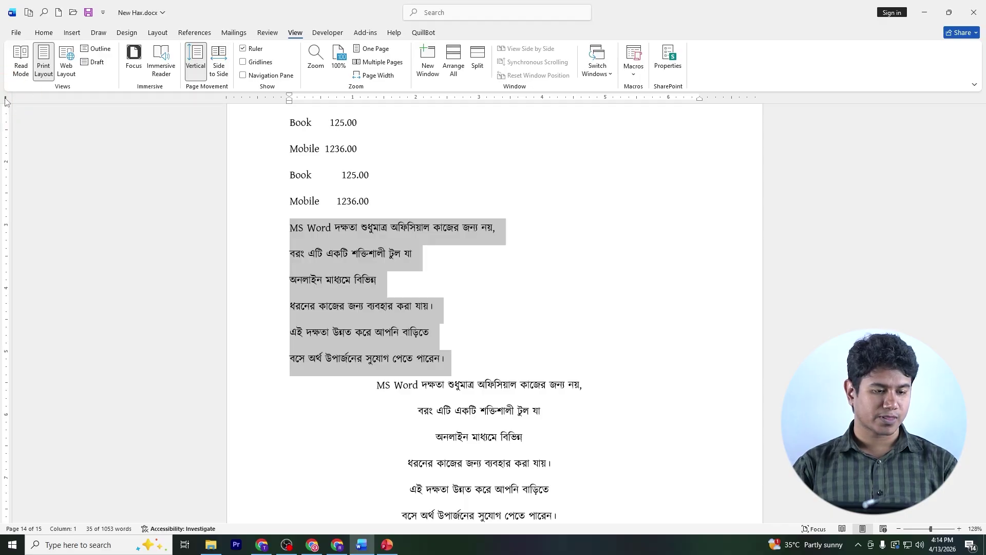
left_click(5, 97)
left_click(5, 98)
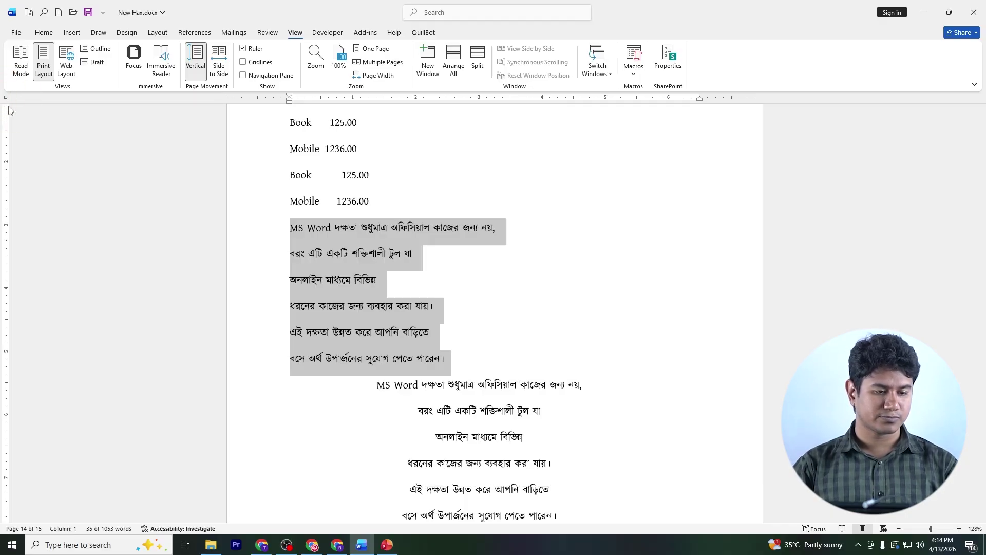
left_click(6, 97)
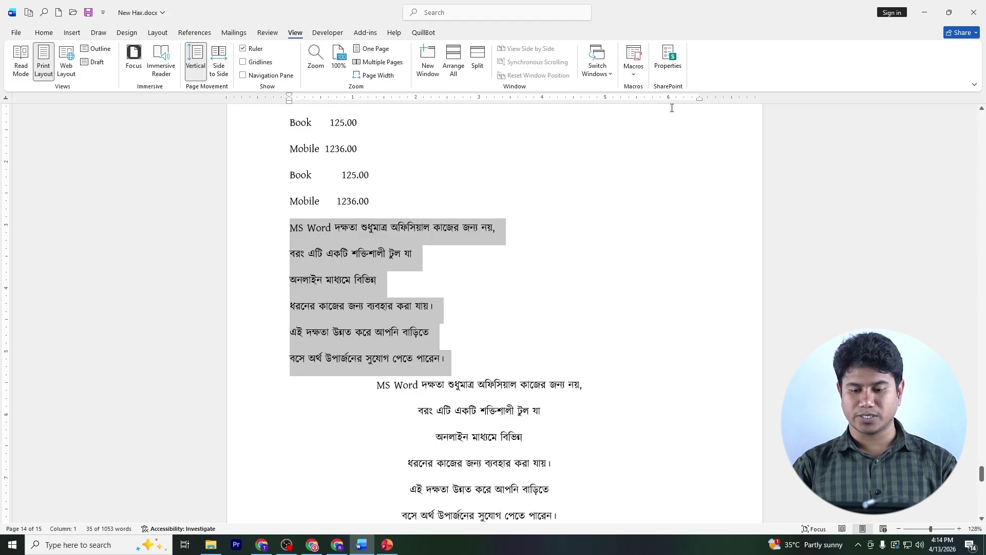
left_click(492, 99)
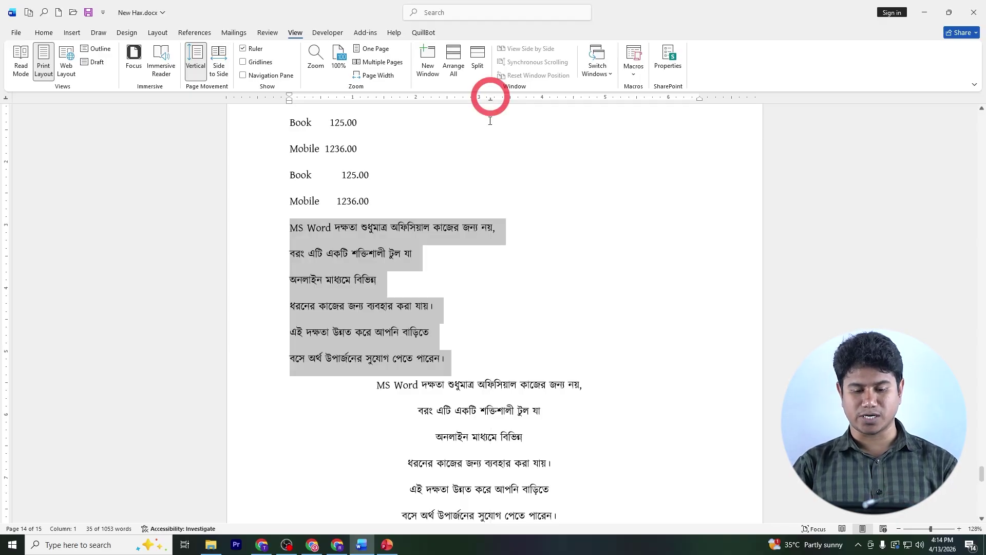
- Align each of the six left-aligned MS Word lines to the center tab stop with one tab at its start
left_click(508, 335)
left_click(291, 227)
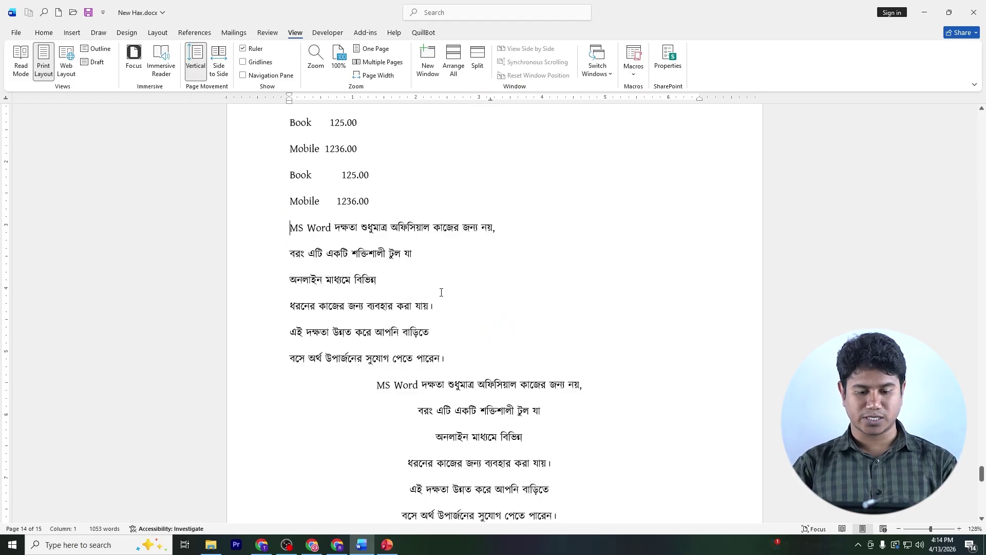
key("ctrl+e")
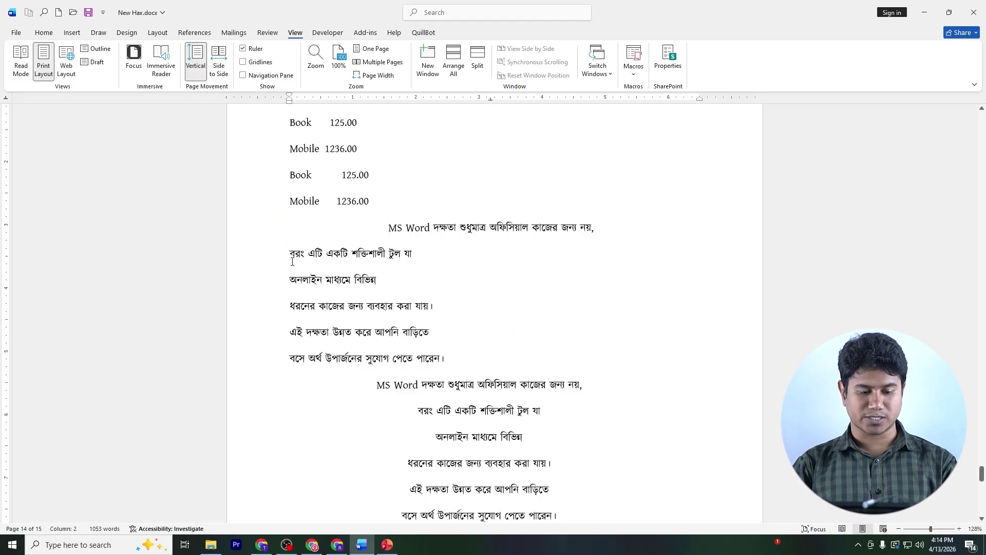
left_click(289, 254)
key("ctrl+e")
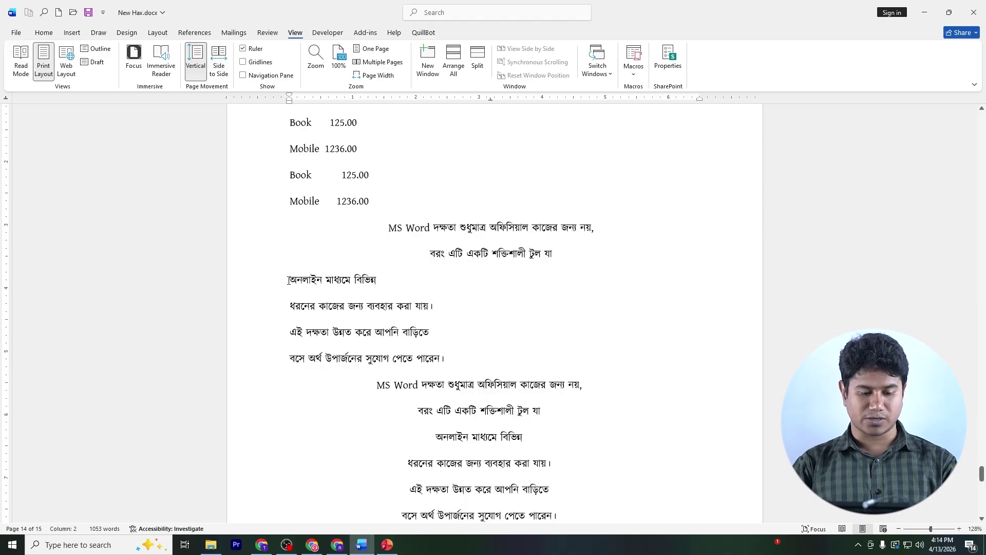
left_click(288, 279)
key("ctrl+e")
left_click(289, 306)
key("ctrl+e")
left_click(288, 332)
key("ctrl+e")
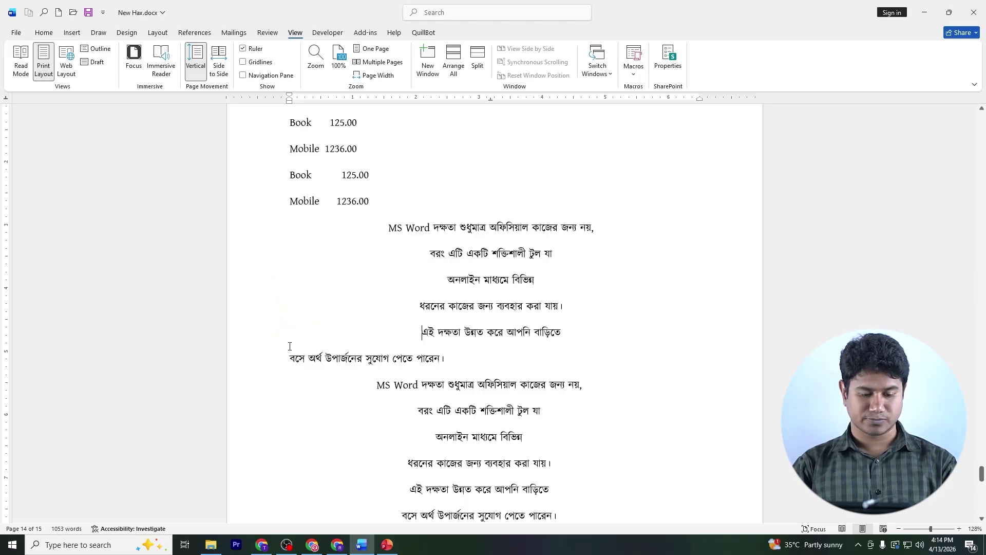
left_click(290, 357)
key("ctrl+e")
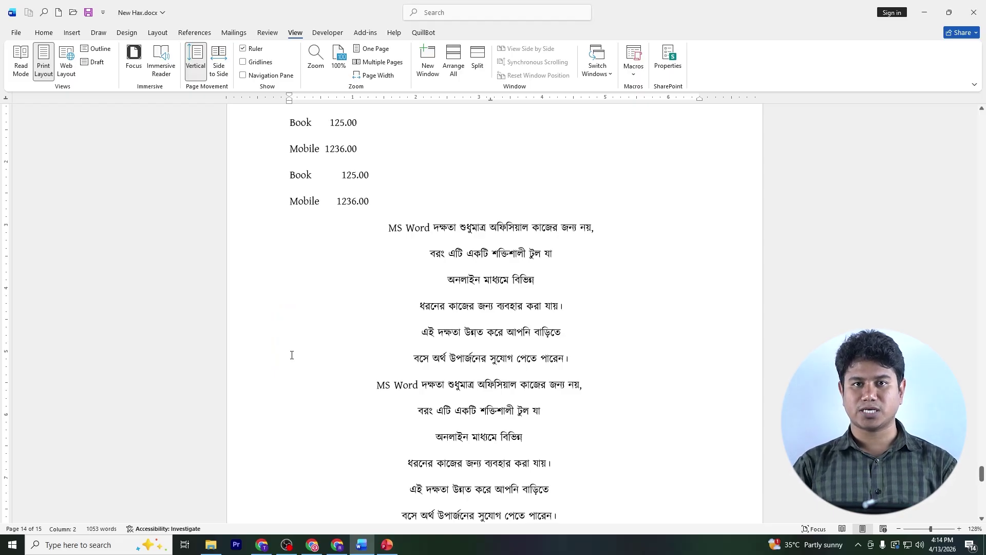
- Review the Tab Types table on the PowerPoint slide, and examine the aligned decimal numbers on the next page of the Word document
left_click(388, 545)
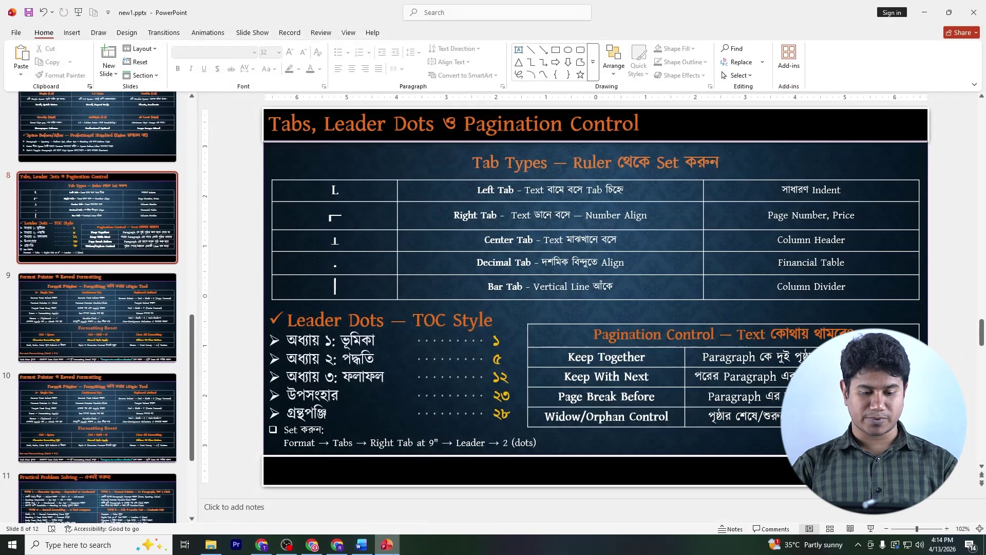
key("alt+Tab")
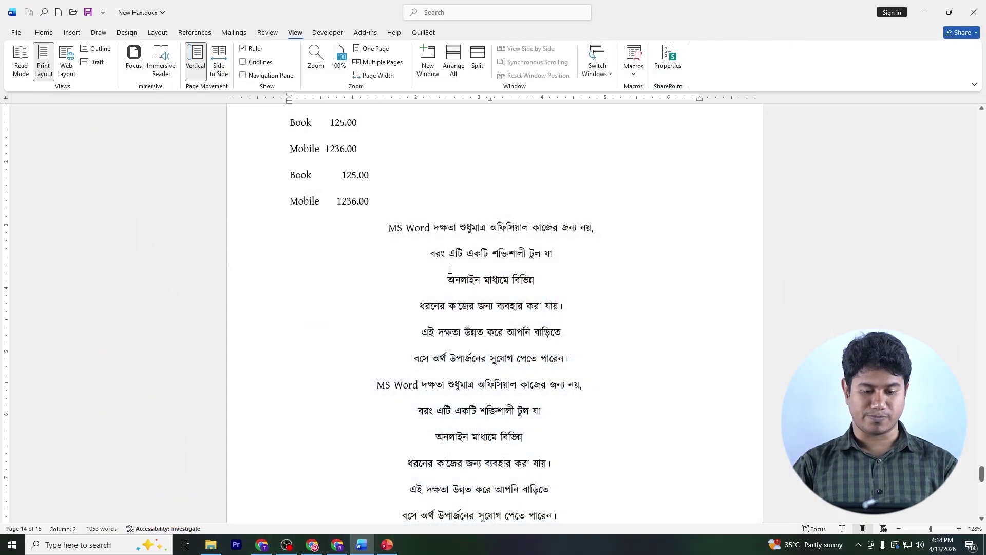
scroll(442, 263, "up", 1)
scroll(442, 264, "down", 6)
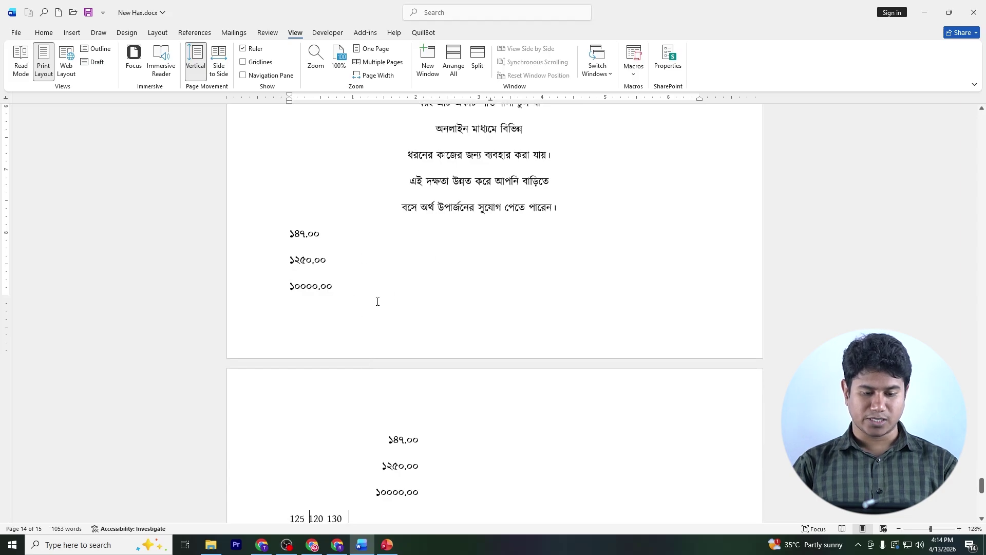
scroll(378, 301, "up", 1)
scroll(370, 305, "down", 2)
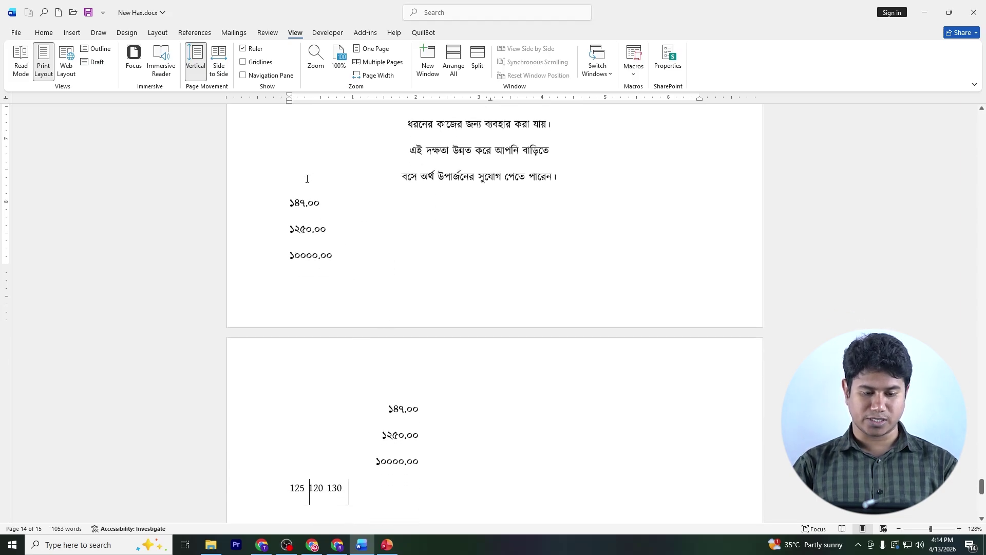
left_click_drag(418, 450, 389, 407)
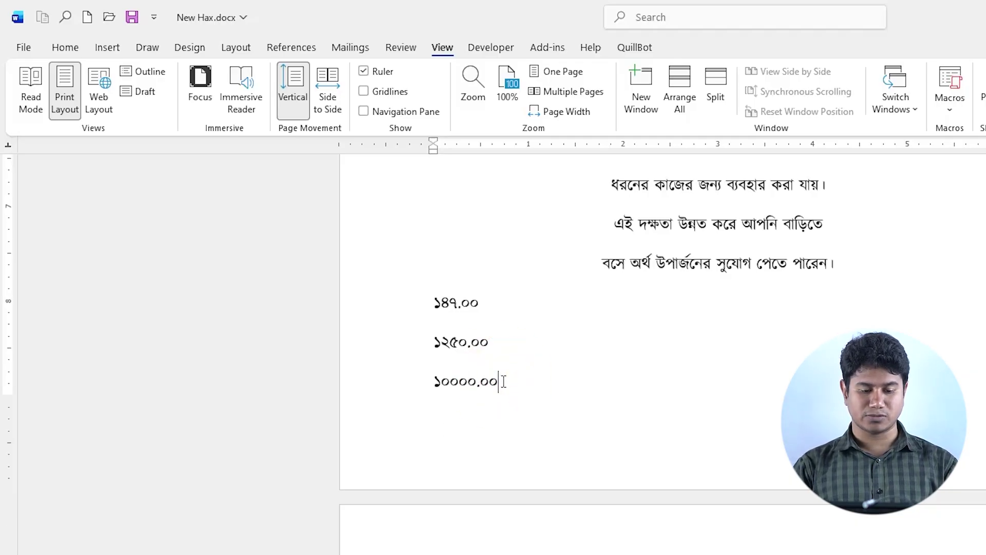
- Set a decimal tab stop at about 1.5 inches for the three left-aligned numbers ১৪৭.০০, ১২৫০.০০ and ১০০০০.০০
left_click_drag(501, 382, 439, 306)
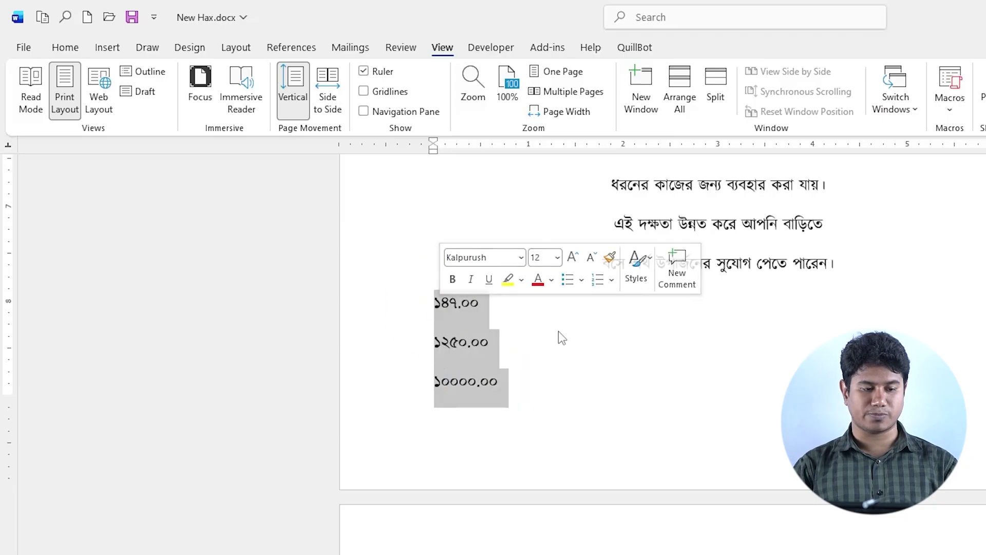
left_click(9, 146)
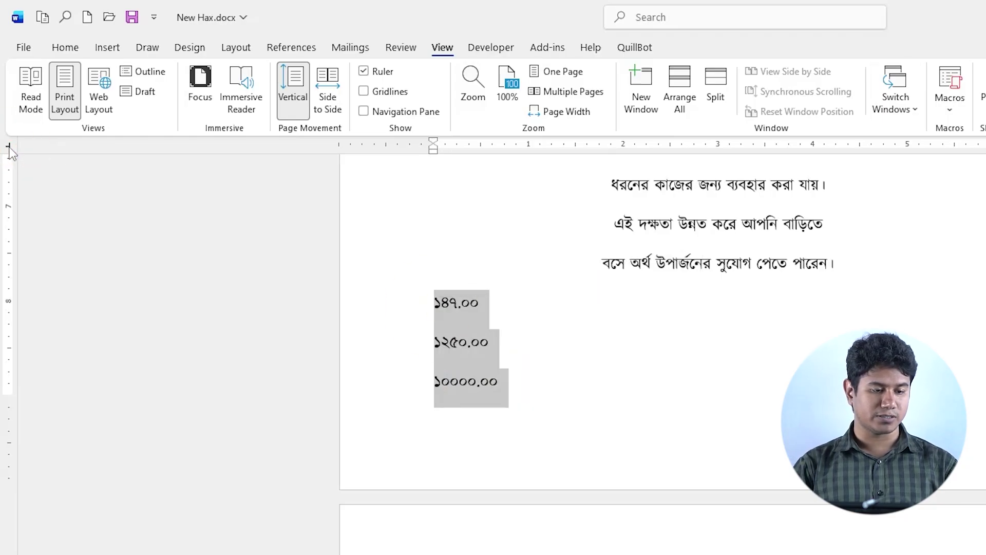
left_click(8, 147)
left_click(8, 146)
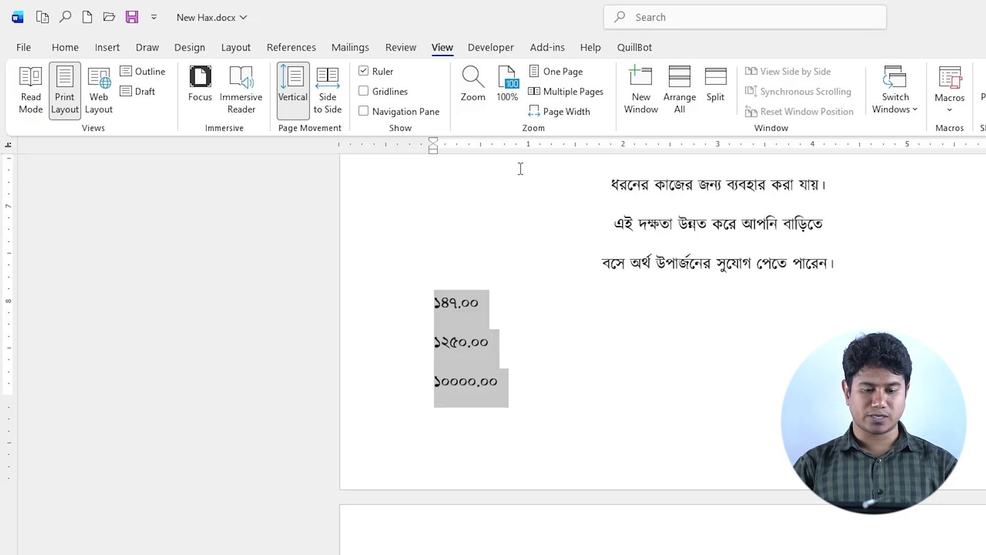
left_click(575, 146)
- Align the three numbers below the MS Word paragraph to the decimal tab stop with one tab each
left_click(435, 303)
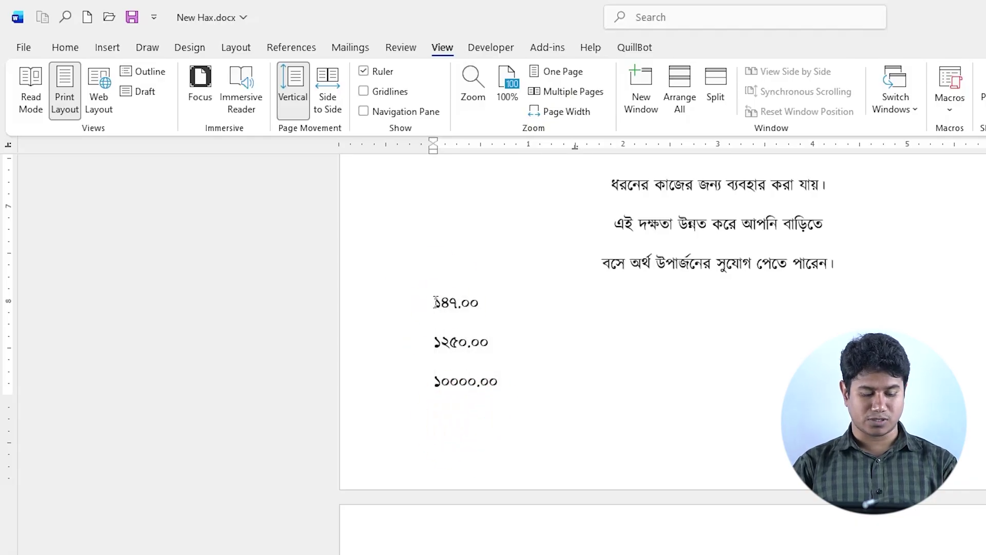
key("Tab")
left_click(435, 342)
key("Tab")
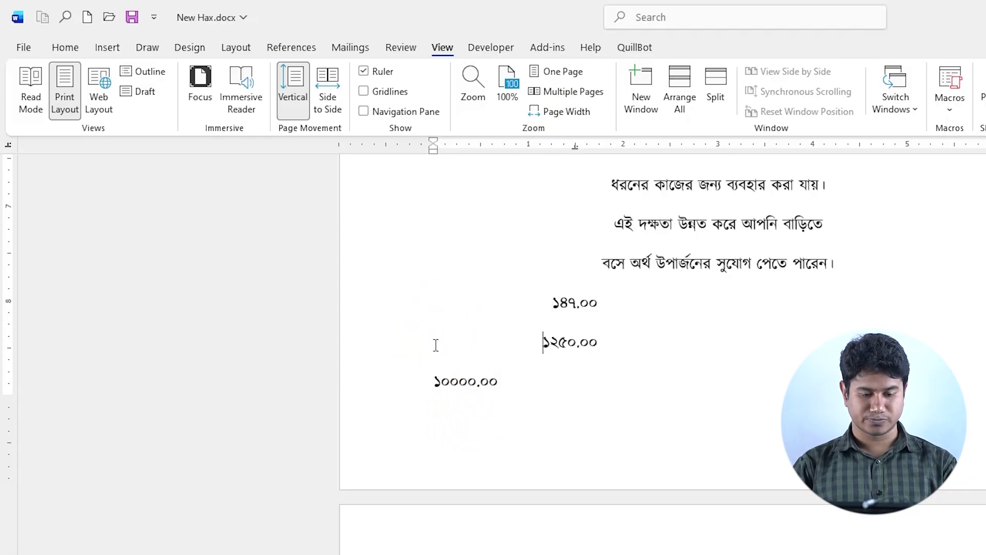
left_click(435, 381)
key("Tab")
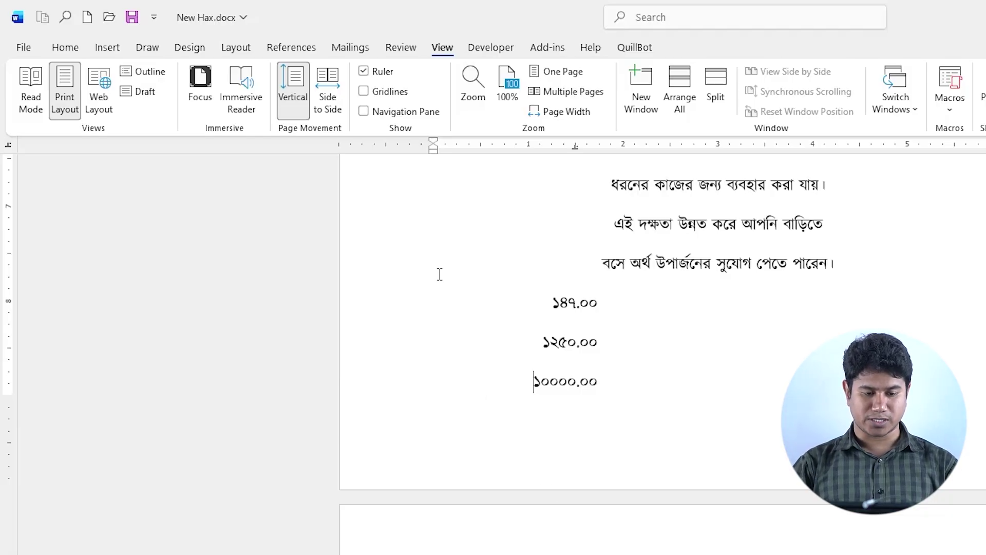
- Leave a blank line below the 125 120 130 line and enter আমার সোনার বাংলা on the line after it
scroll(537, 409, "down", 5)
left_click_drag(541, 412, 431, 419)
left_click(630, 436)
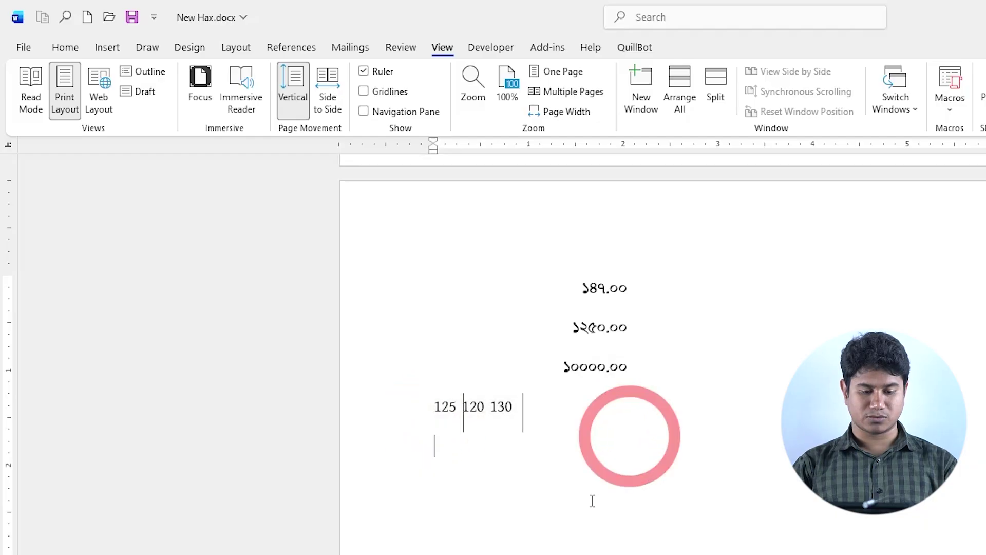
key("Return")
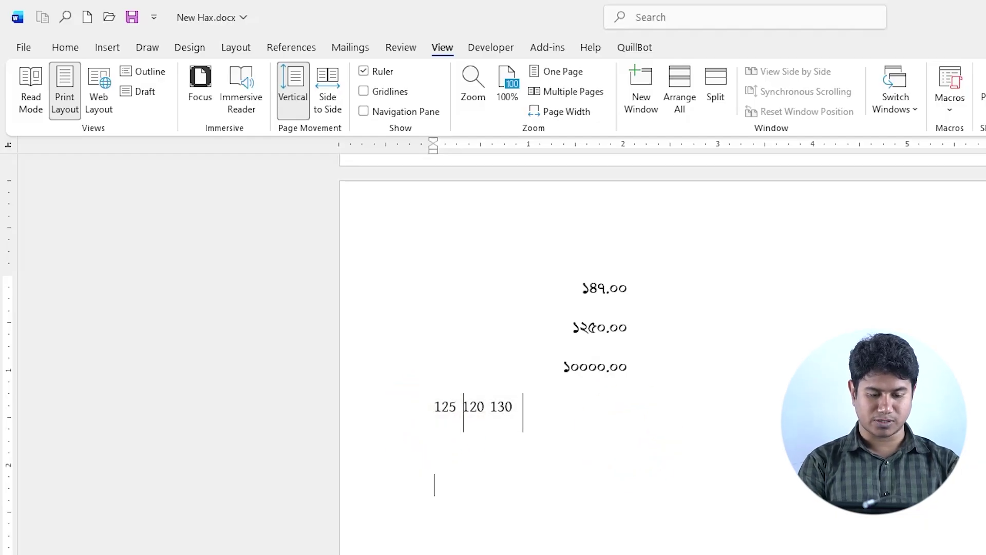
type("আমার ")
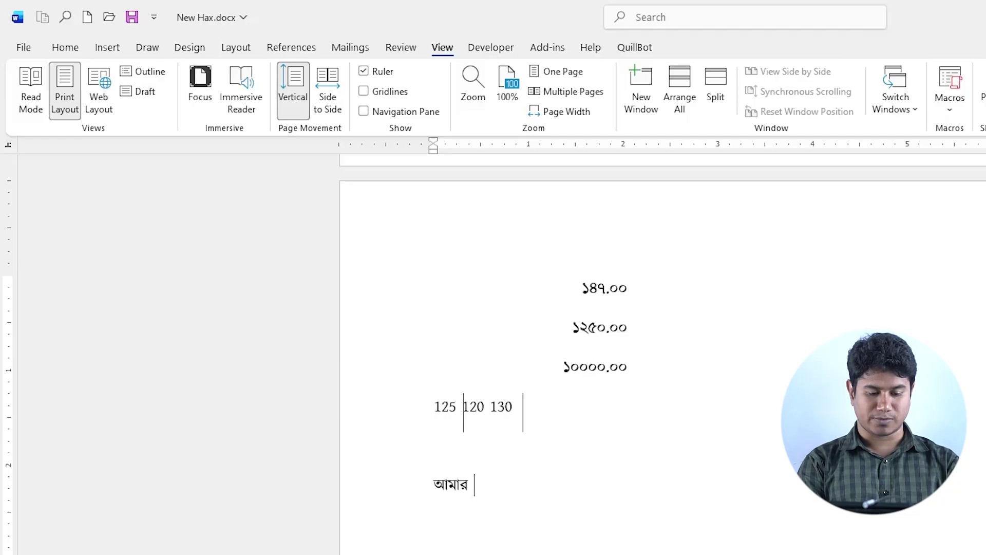
type("সোনার বাংআপ")
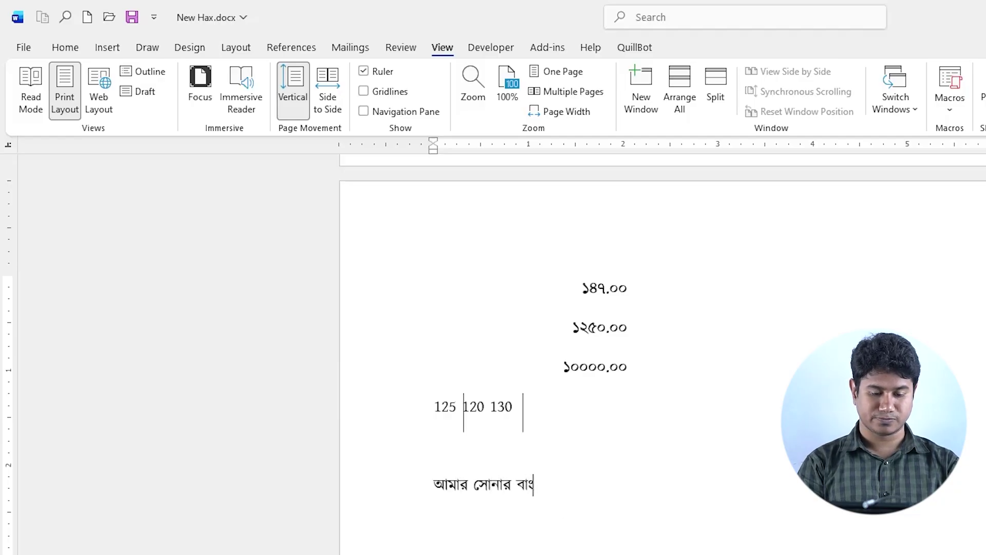
key("BackSpace")
key("BackSpace")
key("BackSpace")
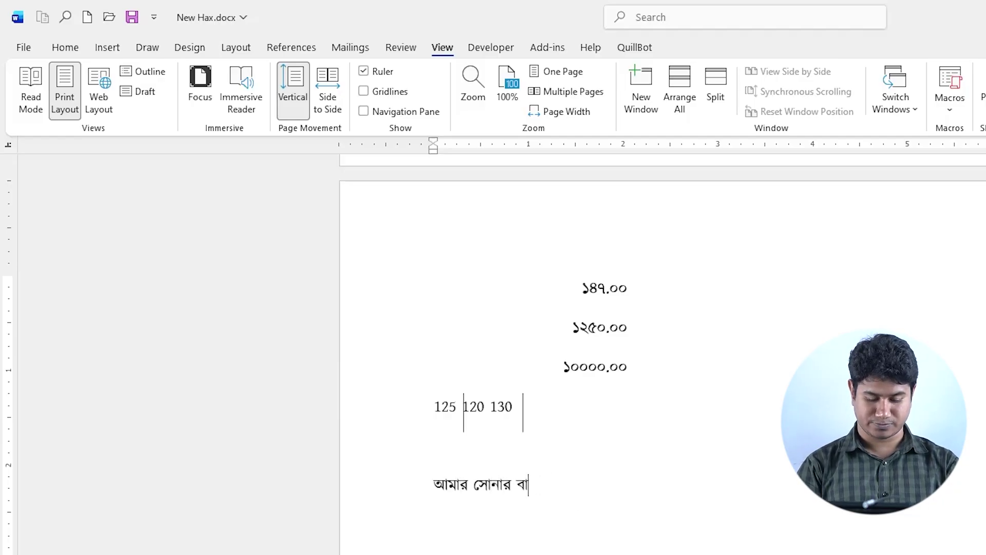
type("ংলা")
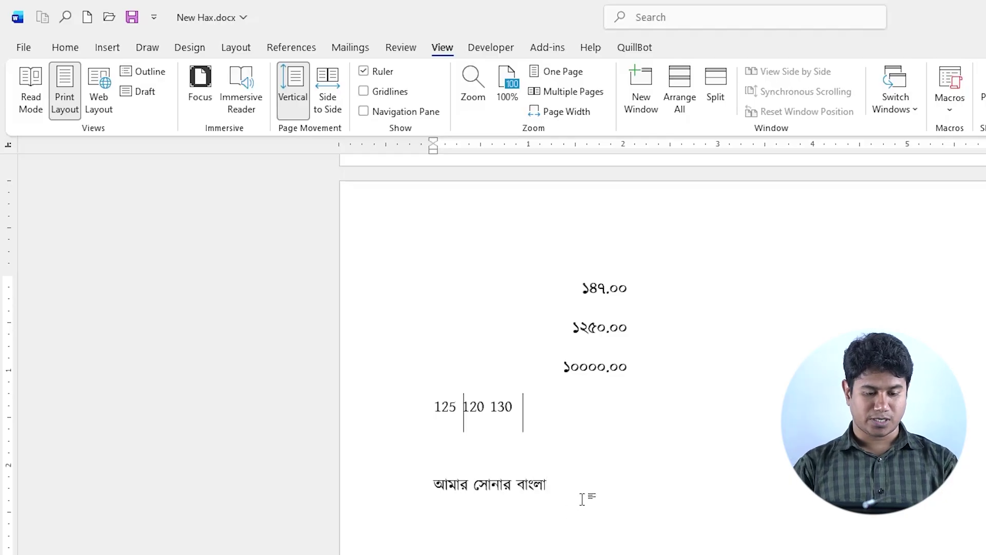
- Set bar tab stops at about 0.4 and 0.8 inches to divide the three words of the আমার সোনার বাংলা line
left_click(476, 489)
left_click(517, 489)
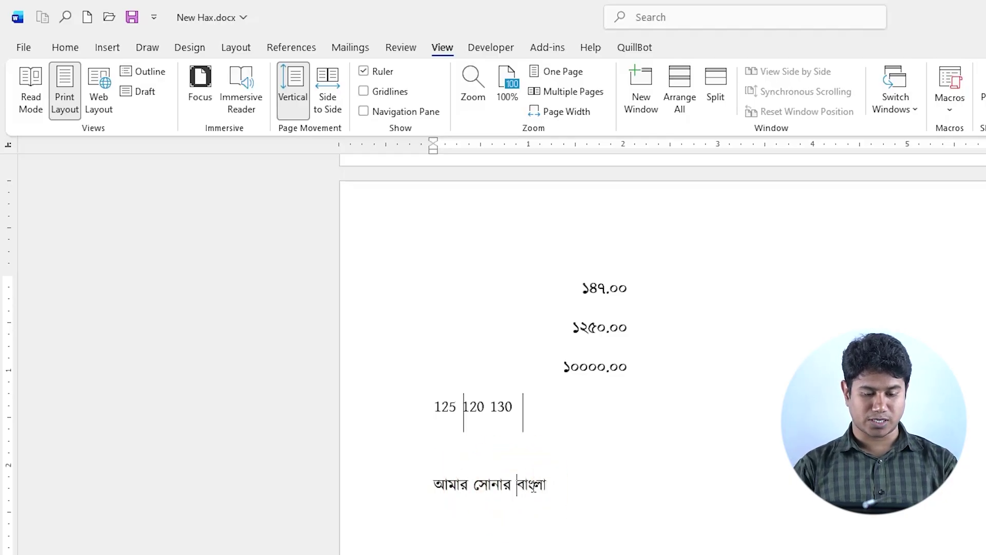
left_click(554, 485)
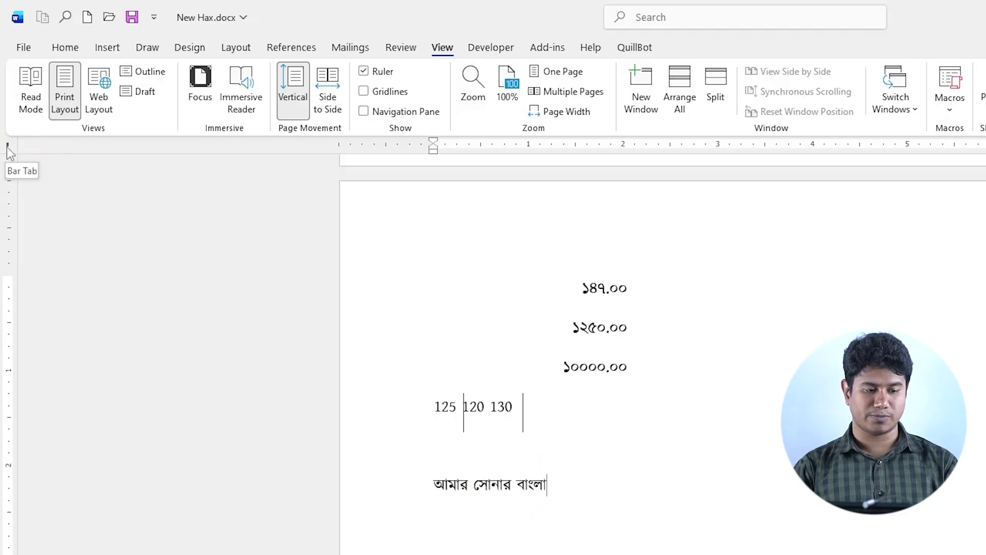
left_click(462, 144)
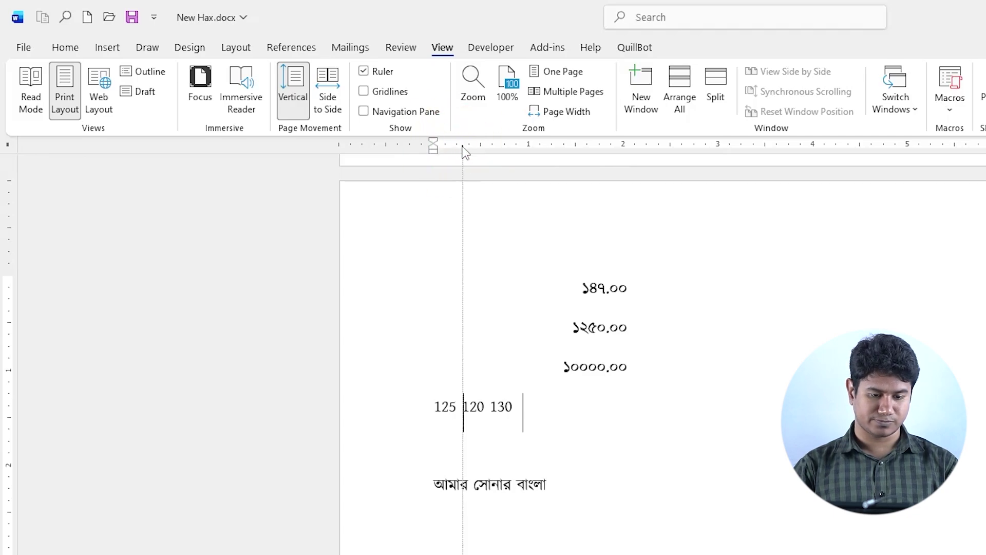
left_click_drag(465, 152, 469, 146)
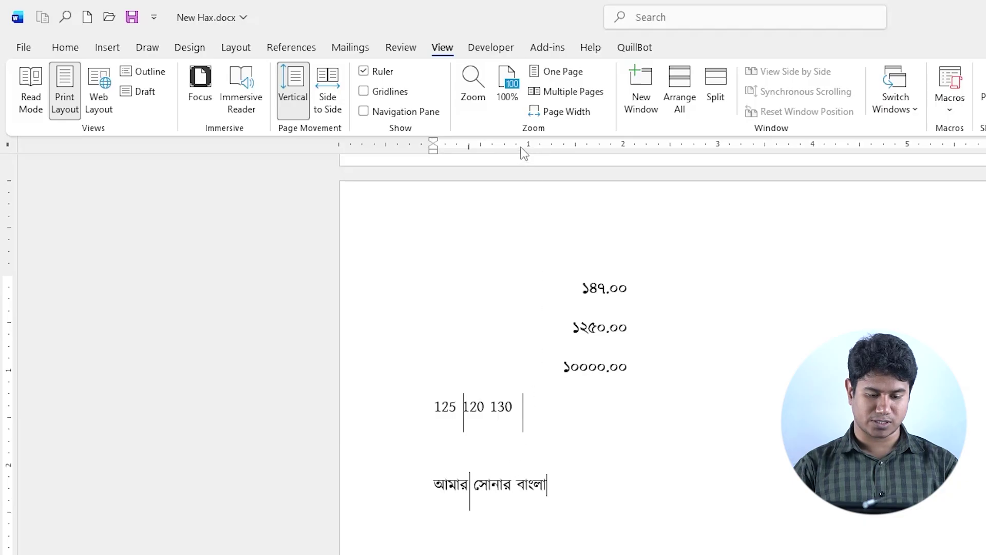
left_click_drag(523, 149, 517, 157)
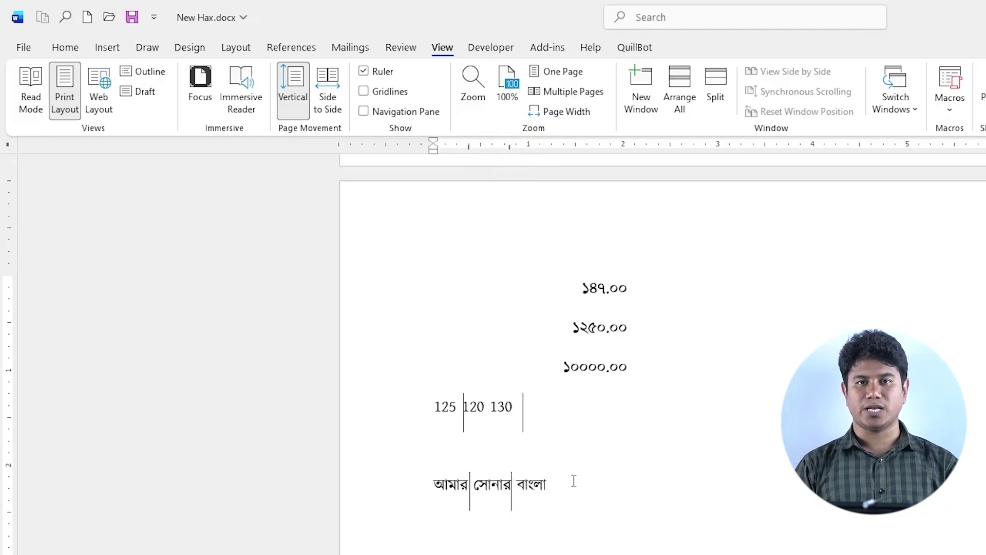